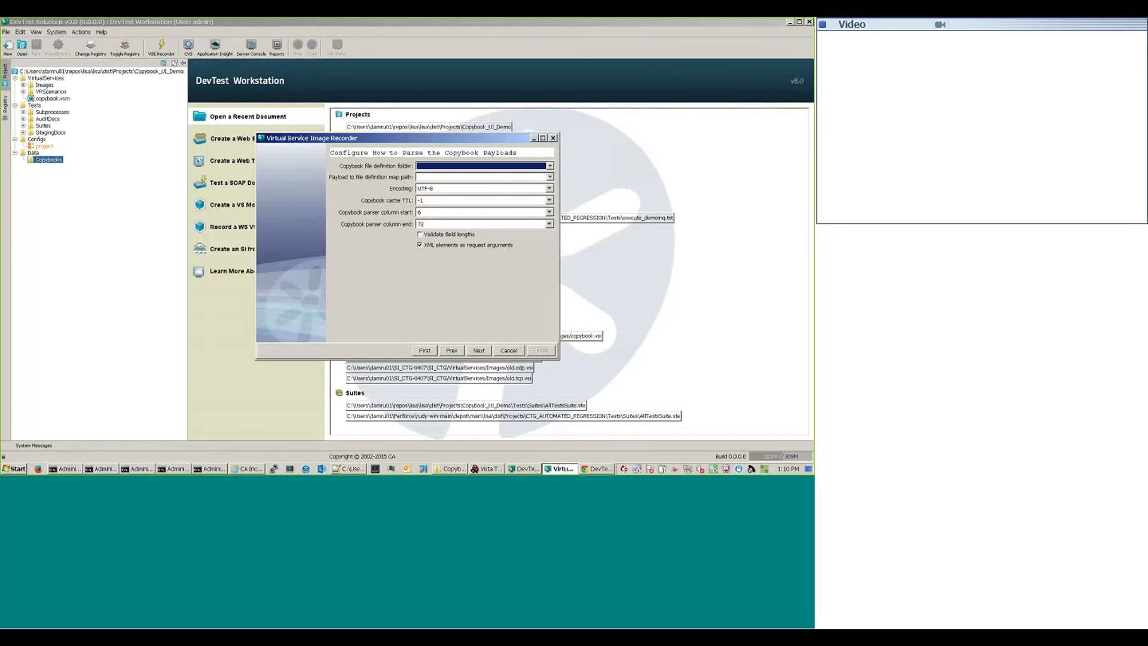
Step: Switch to the DevTest Portal in the browser and create a new copybook bundle named demoCopybookBundle
left_click(596, 468)
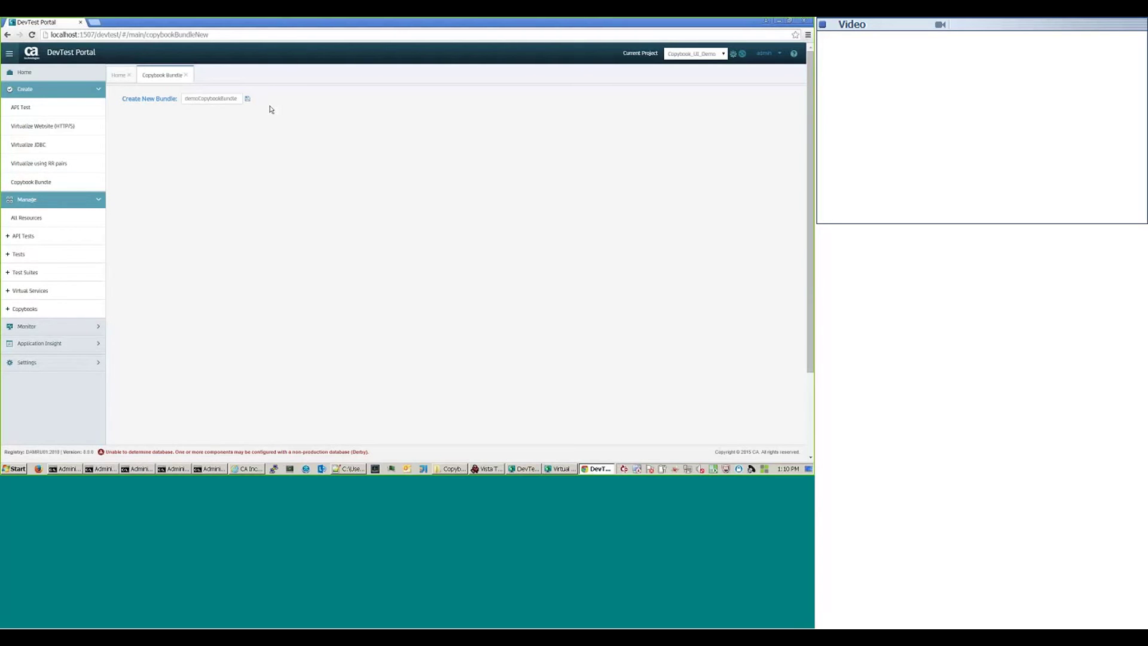
left_click(247, 99)
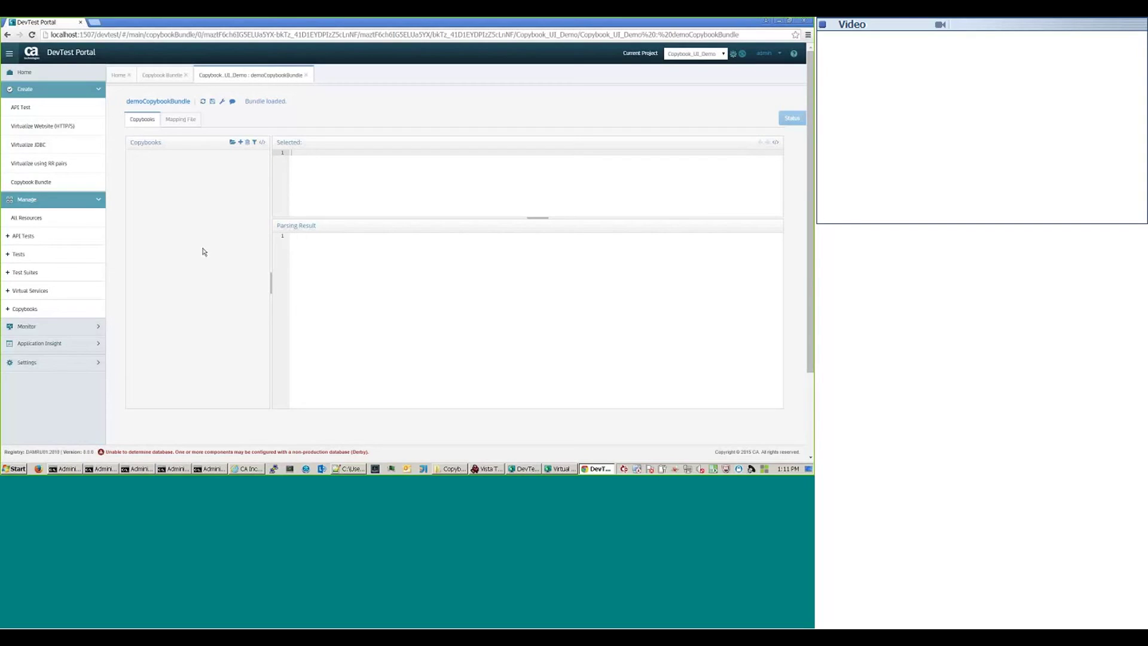
Step: Upload the copybook file DEMOGETN.txt to the bundle and select it to display its source
left_click(232, 142)
left_click(144, 94)
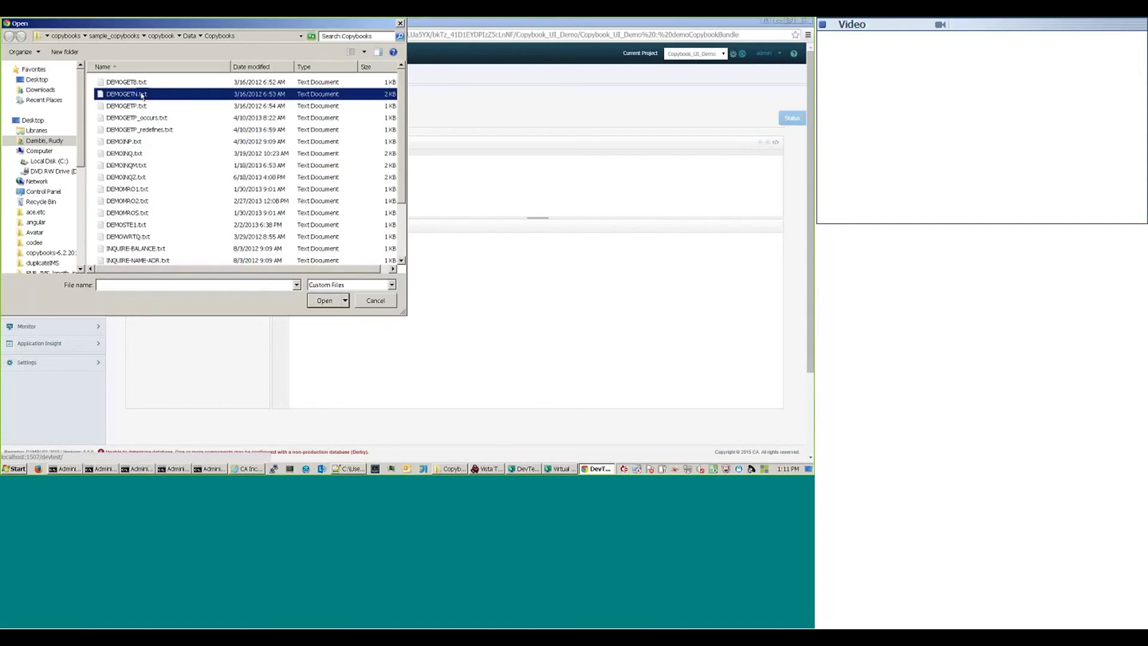
left_click(315, 299)
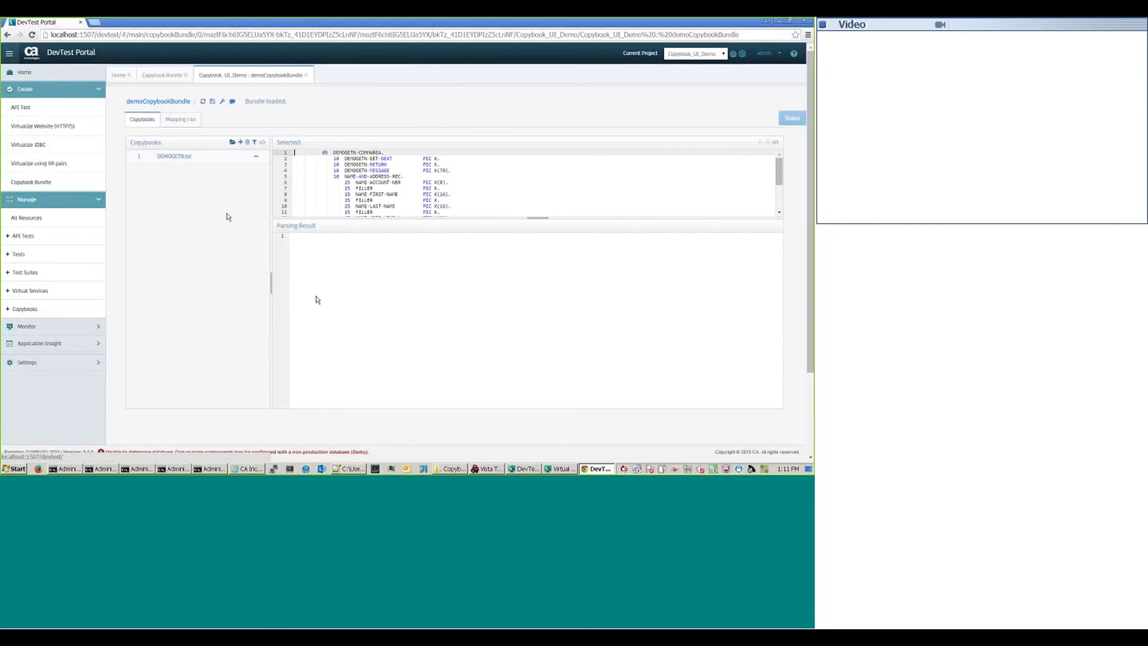
left_click(218, 157)
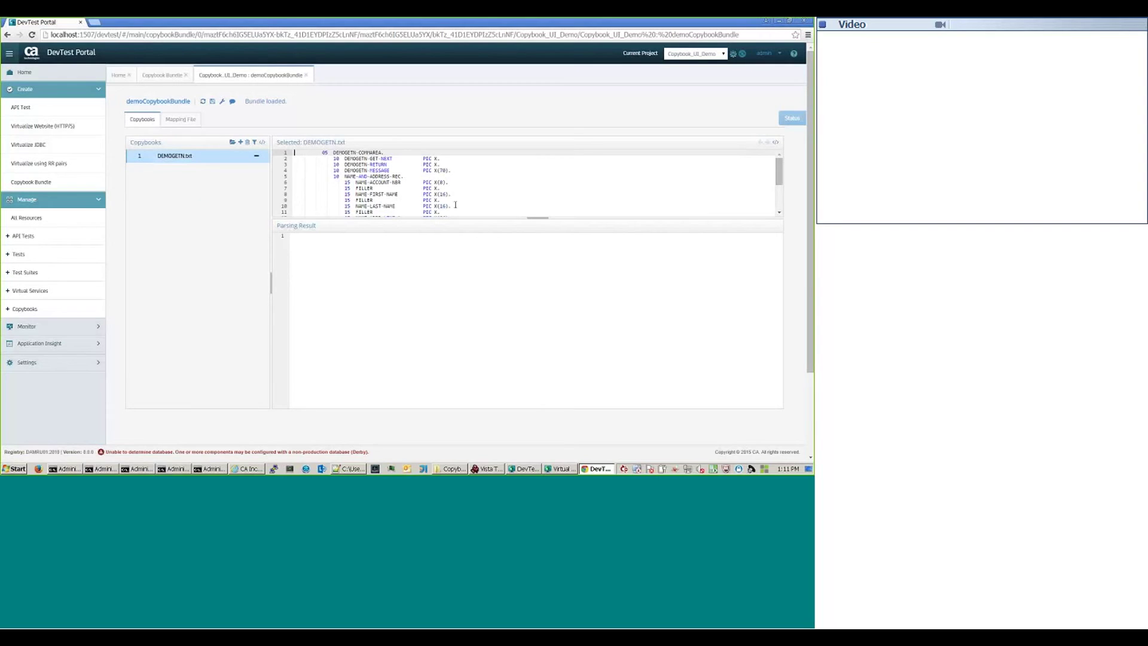
Step: Enlarge the copybook source area, remove the final period from the NAME-ZIP line, and parse DEMOGETN.txt
left_click_drag(532, 216, 532, 291)
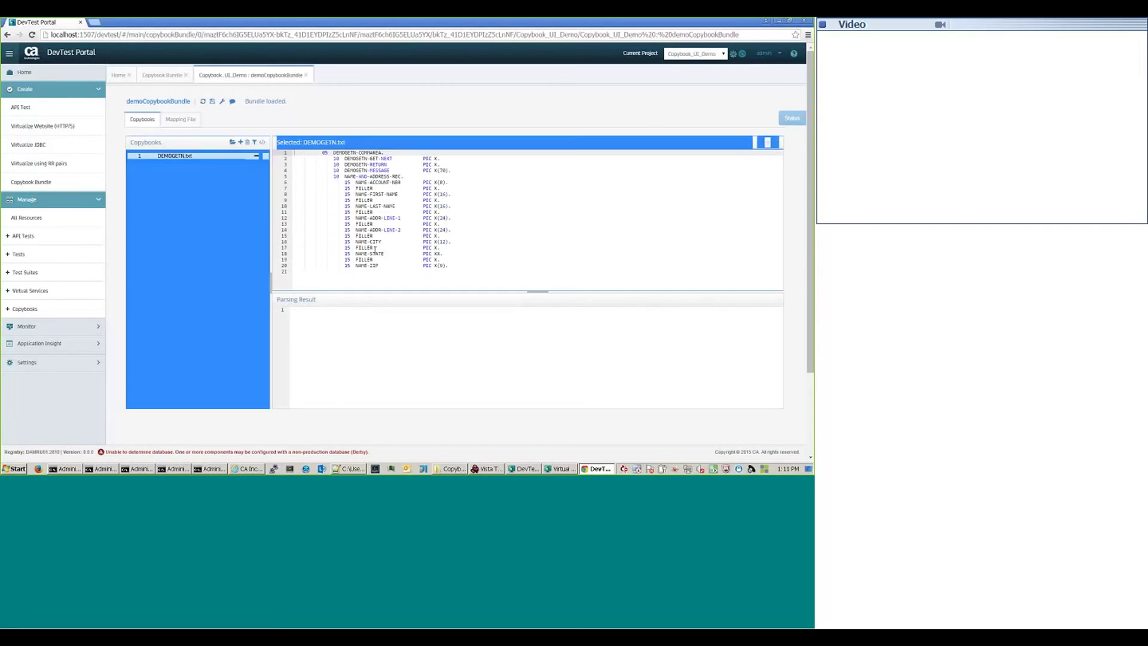
left_click(456, 265)
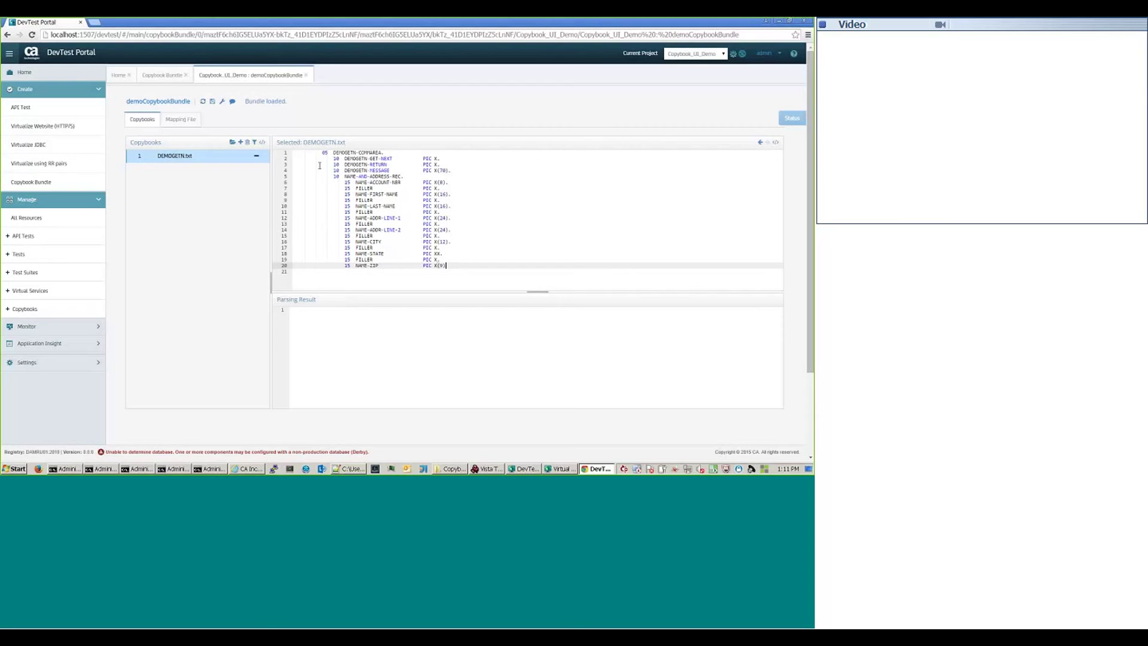
left_click(263, 143)
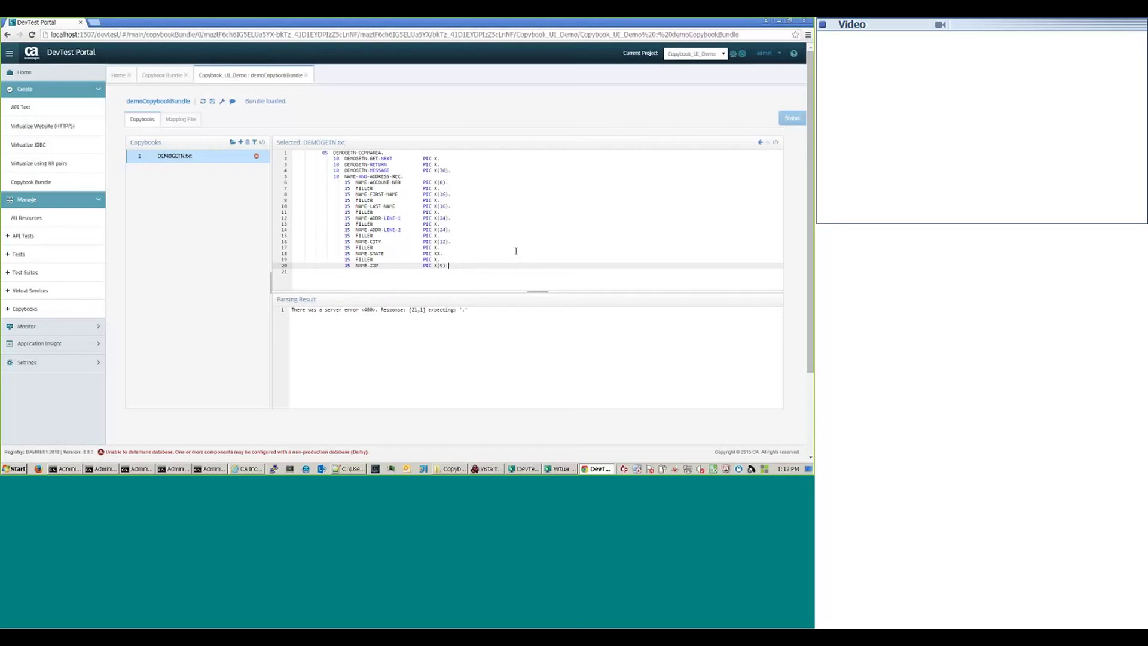
Step: Restore the period after PIC X(9) on the NAME-ZIP line, parse DEMOGETN.txt again, and enlarge the parsing result area
left_click(262, 141)
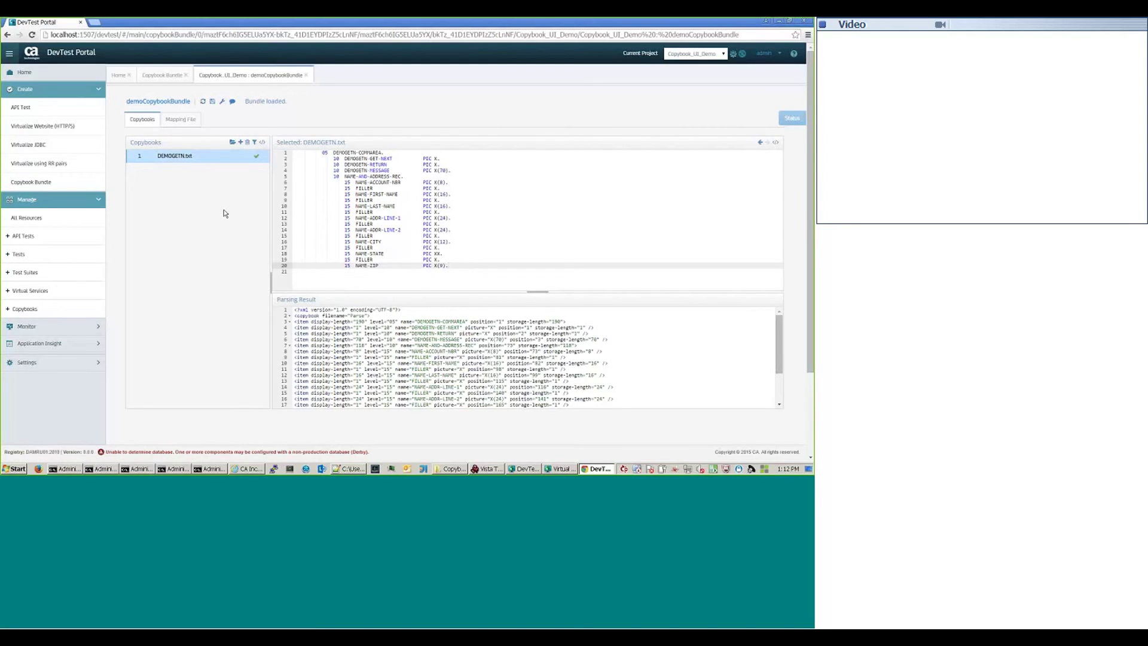
left_click_drag(538, 291, 526, 262)
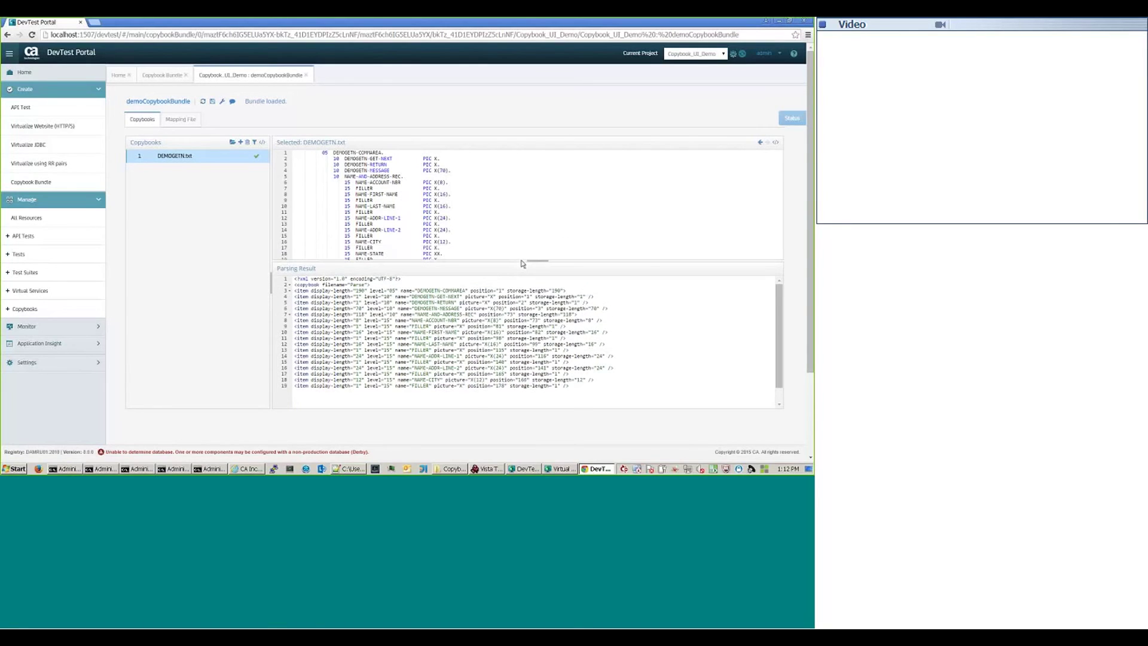
left_click(255, 159)
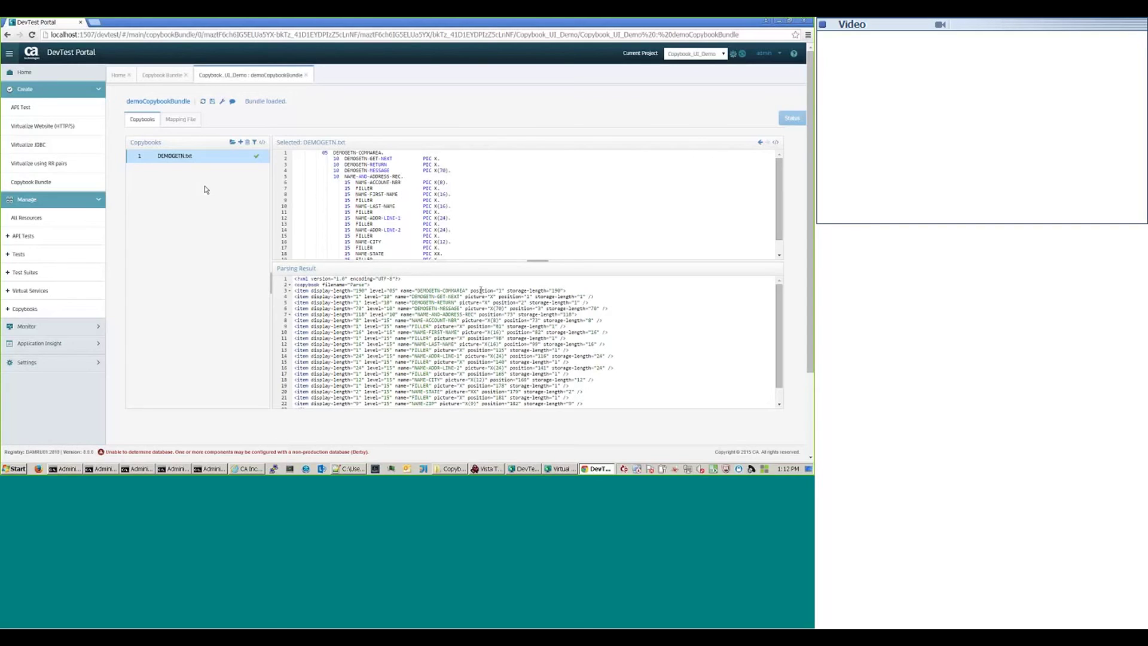
left_click_drag(541, 258, 536, 244)
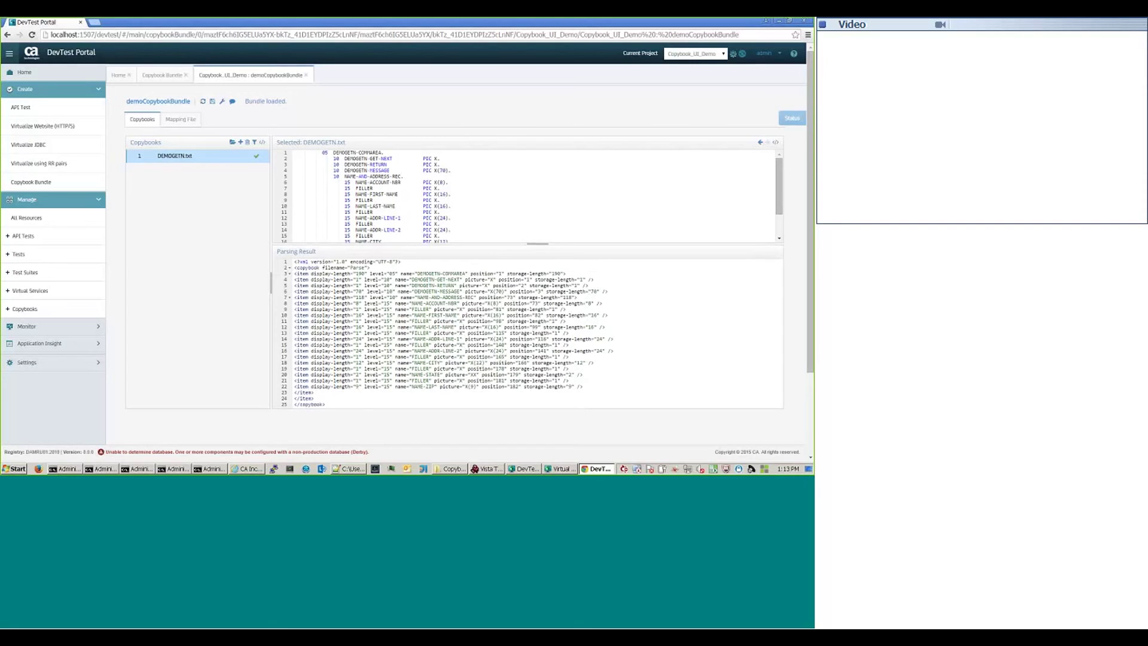
Step: Show the bundle's mapping file and check the DEMOGETN payload entries of Demo_Copybook_Mapping.xml in Notepad++ for reference
left_click(181, 121)
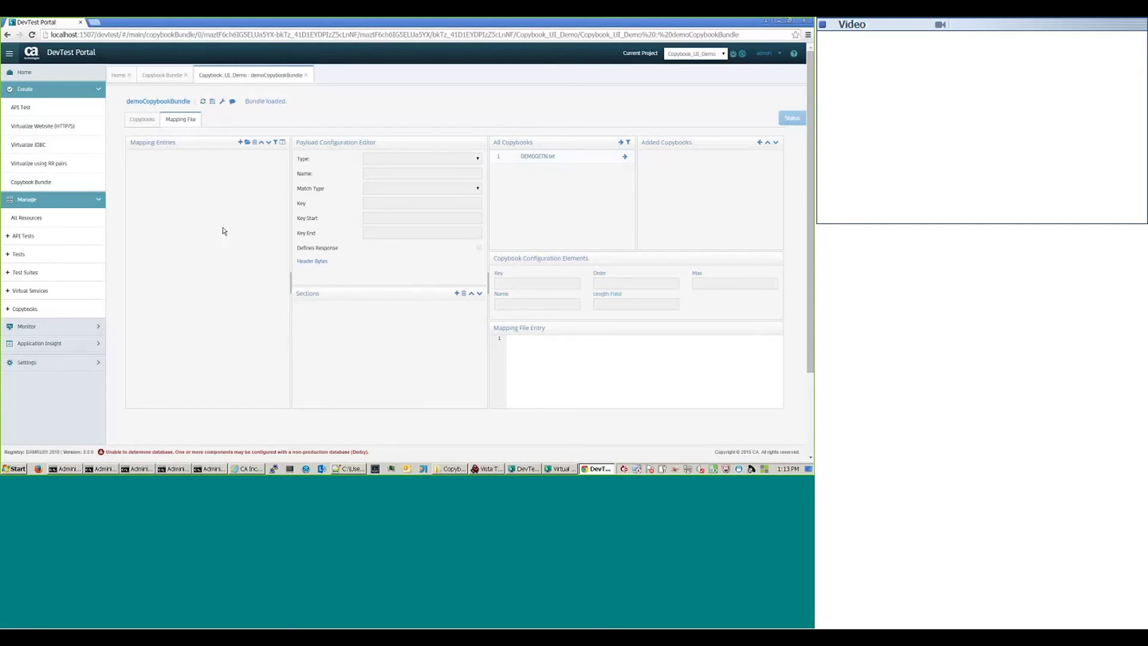
left_click(348, 468)
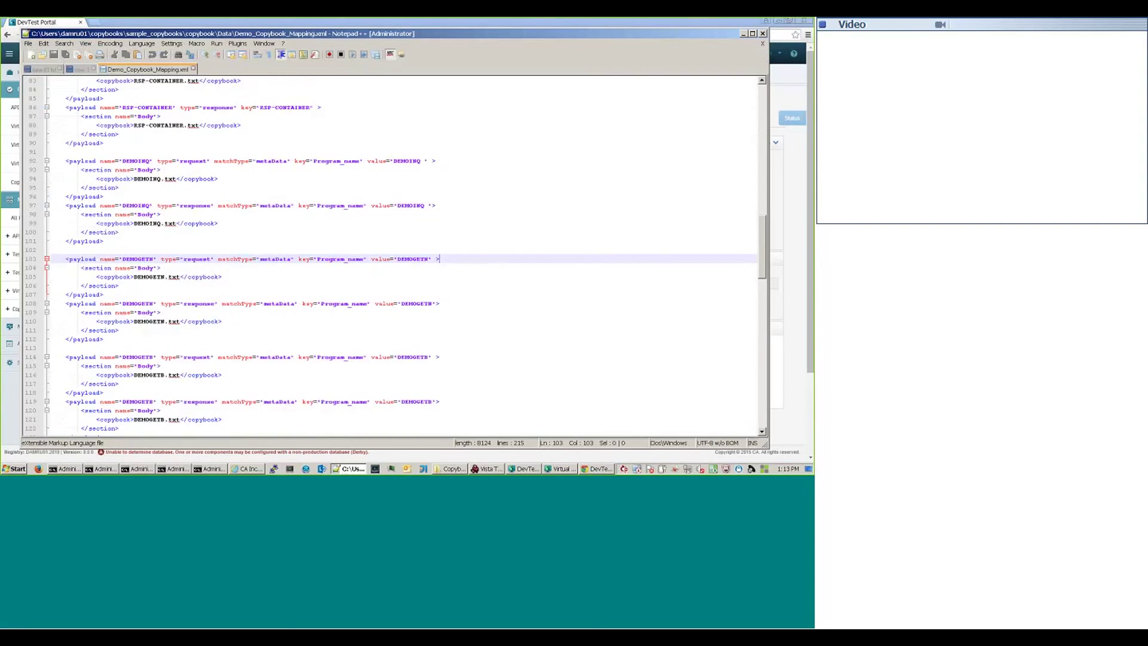
left_click(97, 293)
left_click(339, 469)
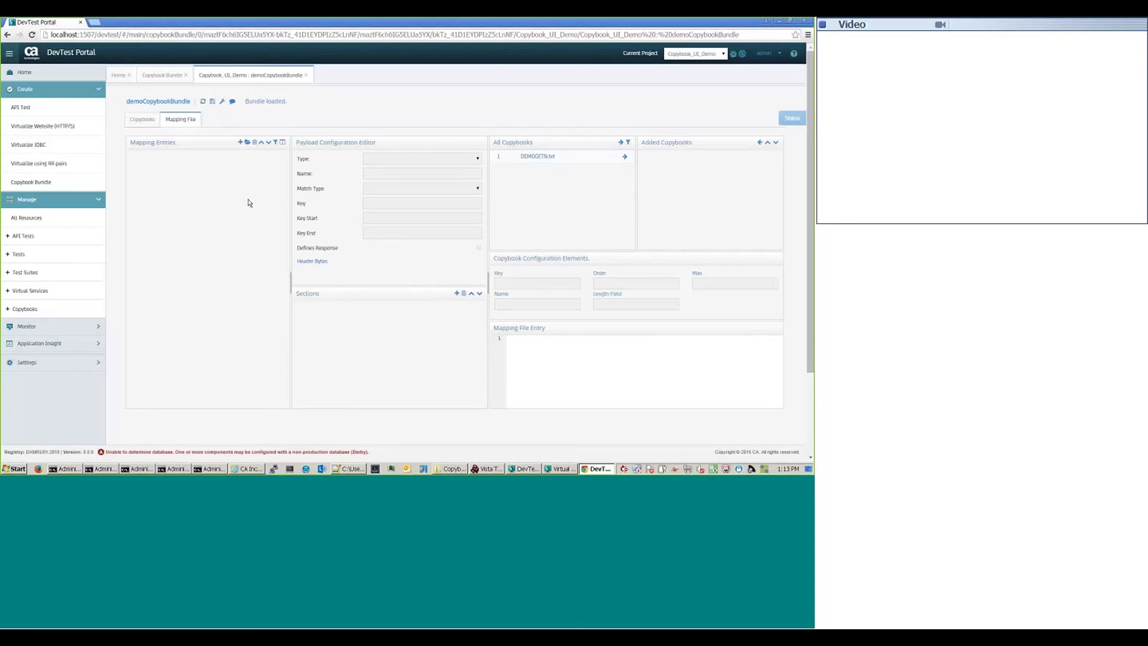
Step: Add a mapping entry of type Request and name it DEMOGETN
left_click(241, 143)
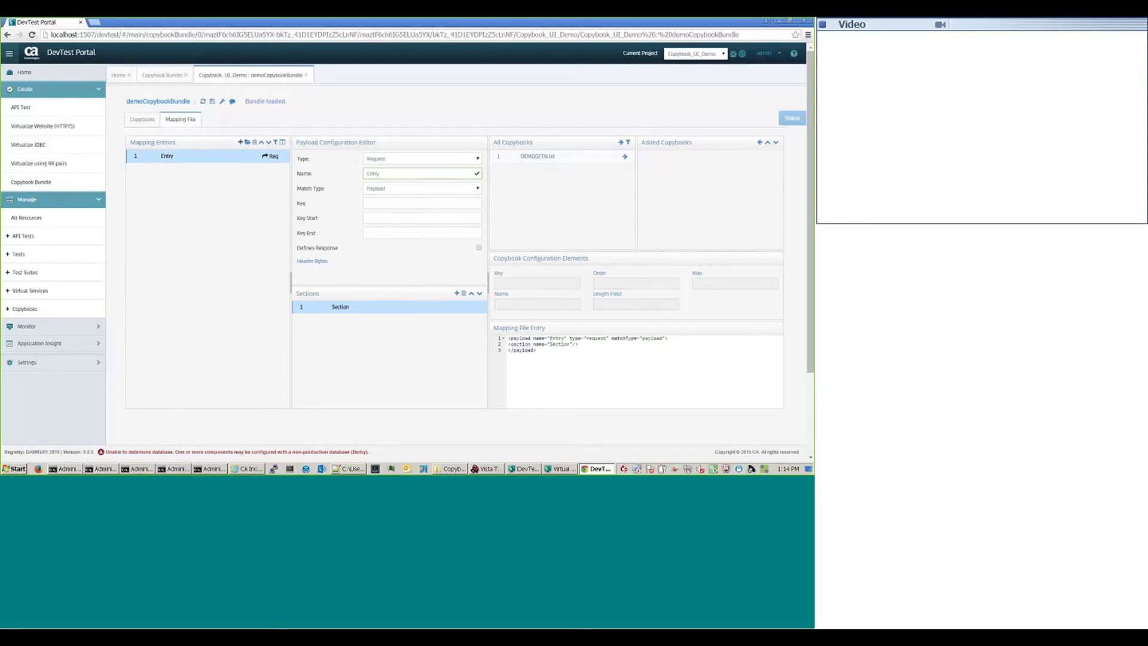
left_click(455, 171)
left_click(396, 160)
left_click(395, 164)
double_click(385, 175)
type("DEMOGETN")
Step: Set the request entry's match type to Meta Data with key Program_name and value DEMOGETN
left_click(404, 190)
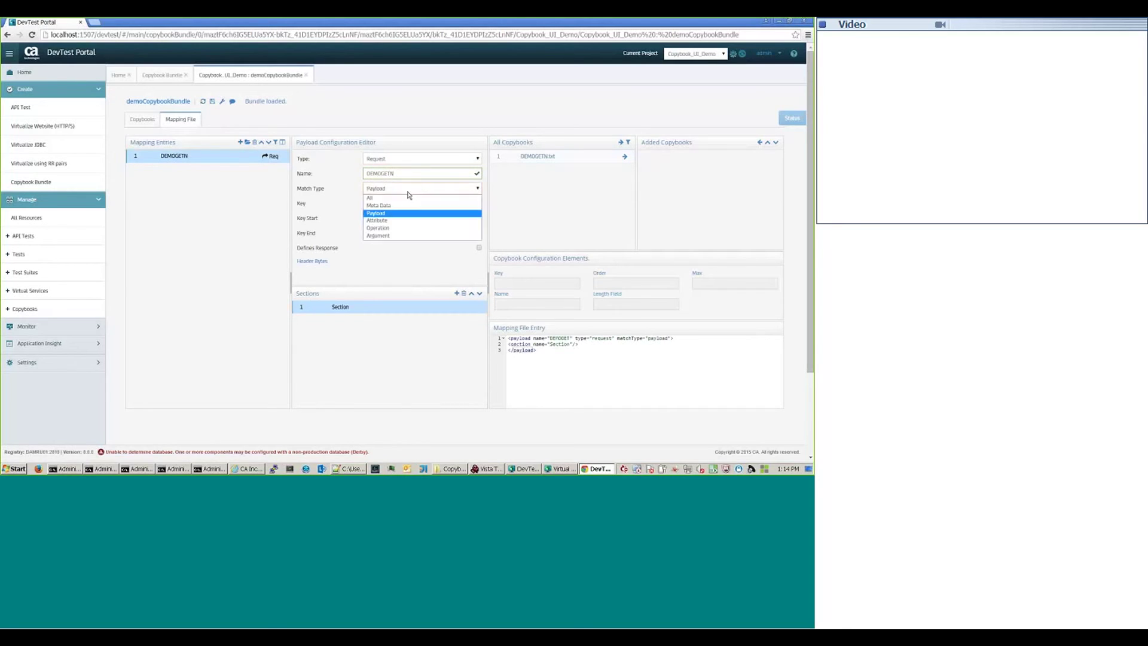
left_click(399, 206)
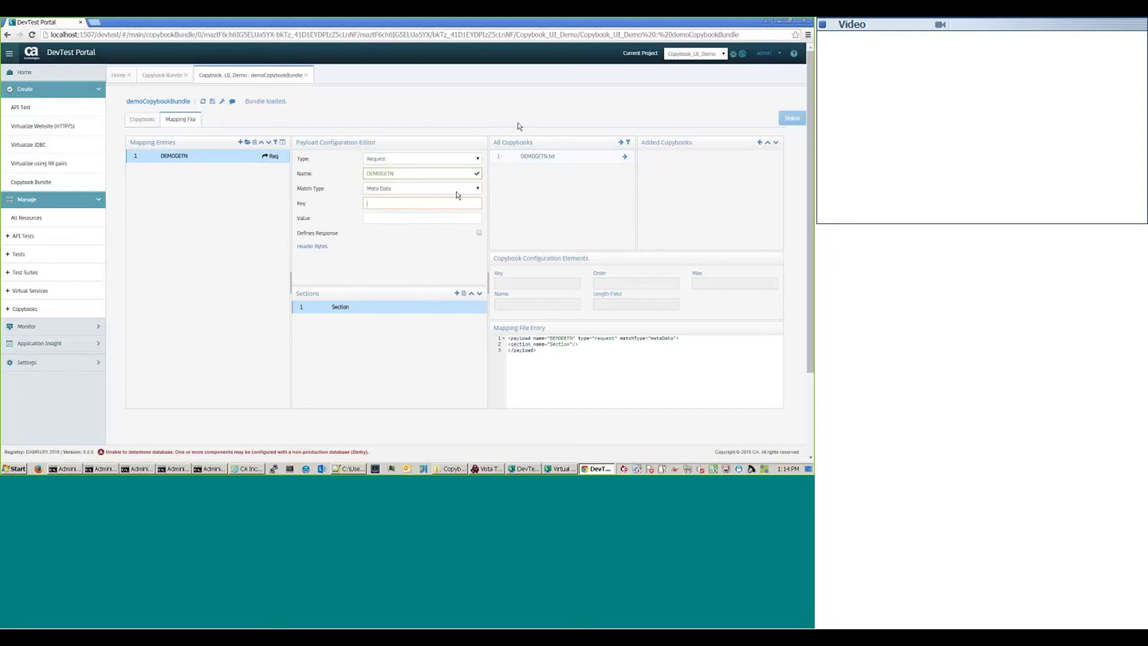
type("P")
type("rogr")
type("am__")
type("name")
key("Tab")
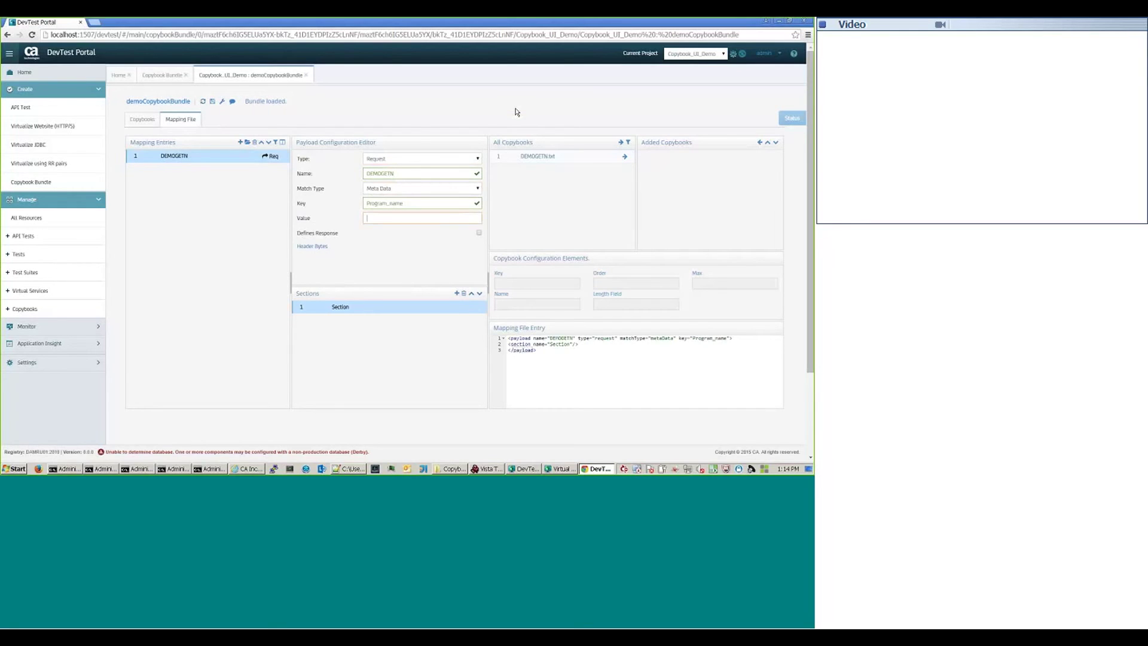
type("DEMOGETN")
Step: Review the request entry's header and footer byte options and add the copybook DEMOGETN.txt to its section
left_click(323, 246)
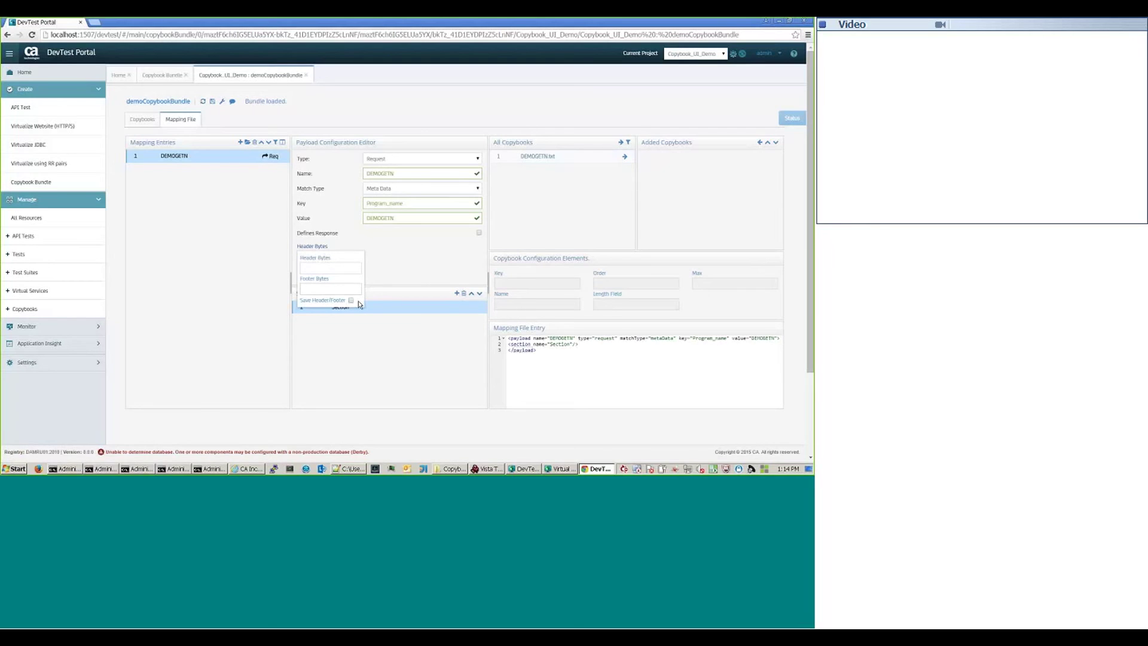
left_click(427, 277)
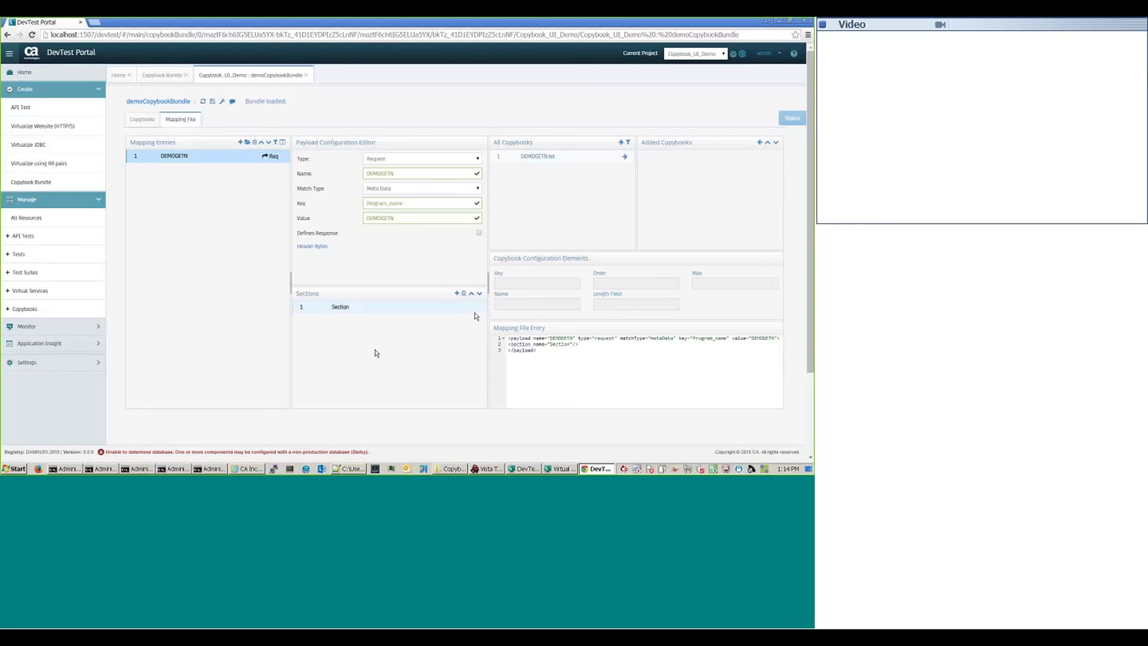
double_click(525, 345)
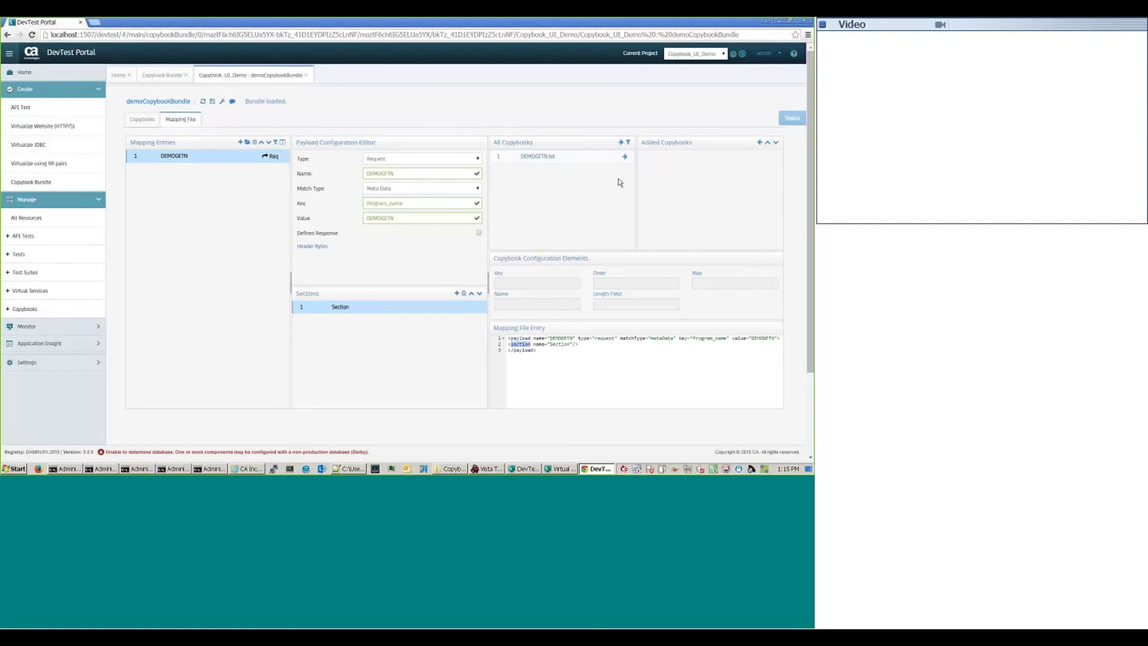
left_click(573, 157)
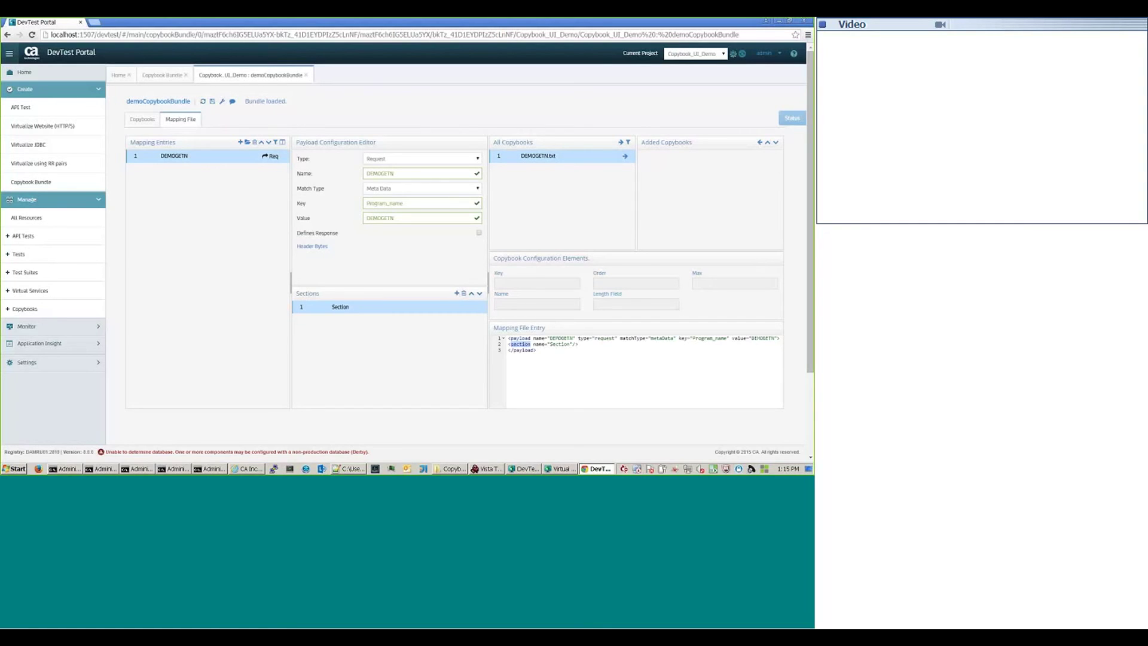
left_click(625, 157)
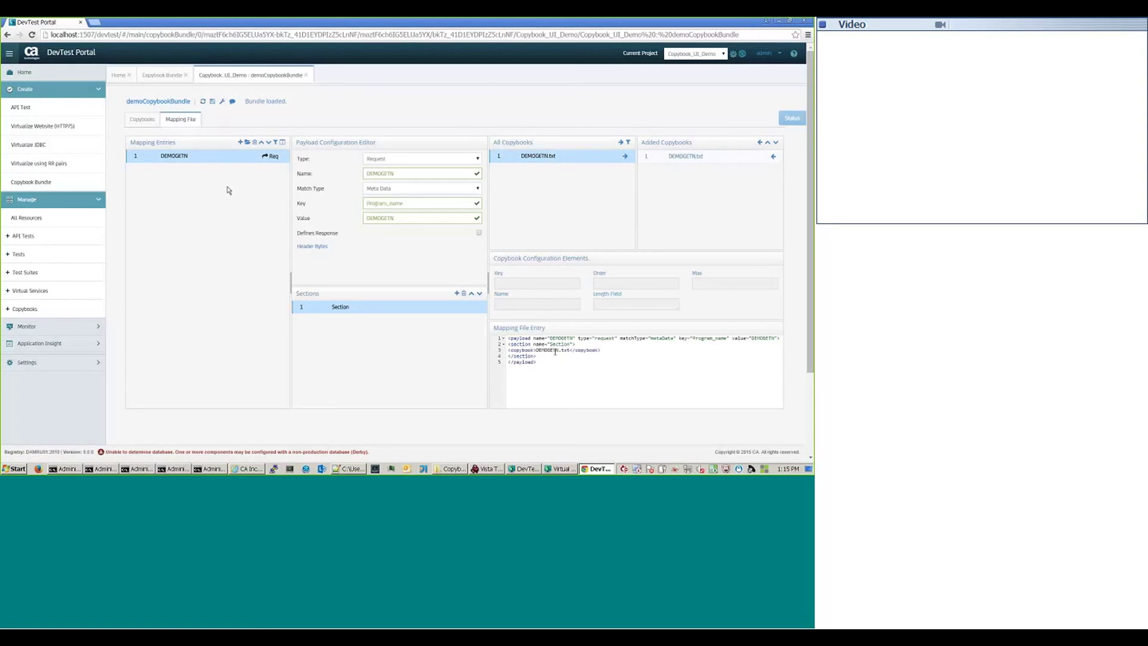
Step: Add a second mapping entry named DEMOGETN and set its type to Response
left_click(240, 143)
left_click(218, 169)
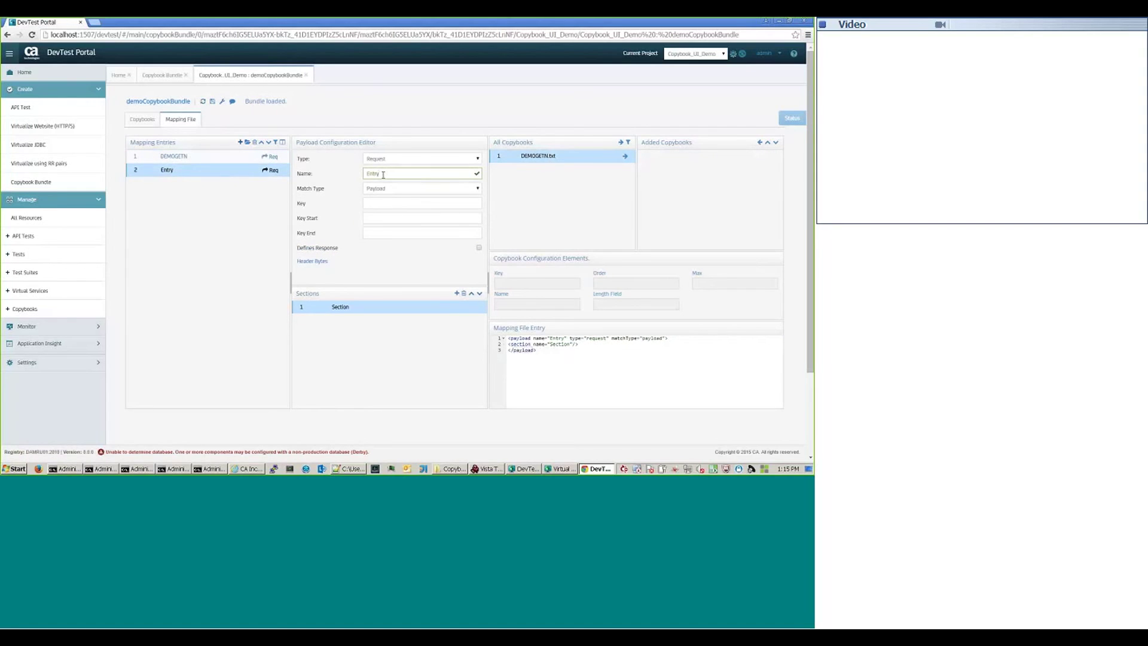
double_click(383, 174)
type("DEMOGETN")
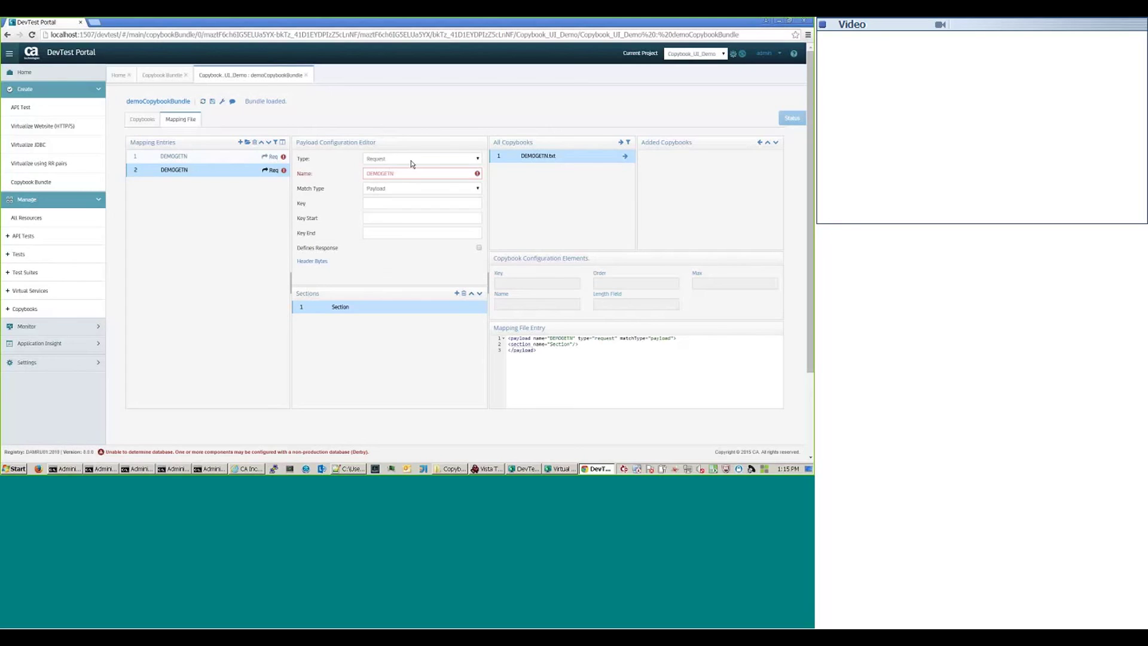
left_click(479, 162)
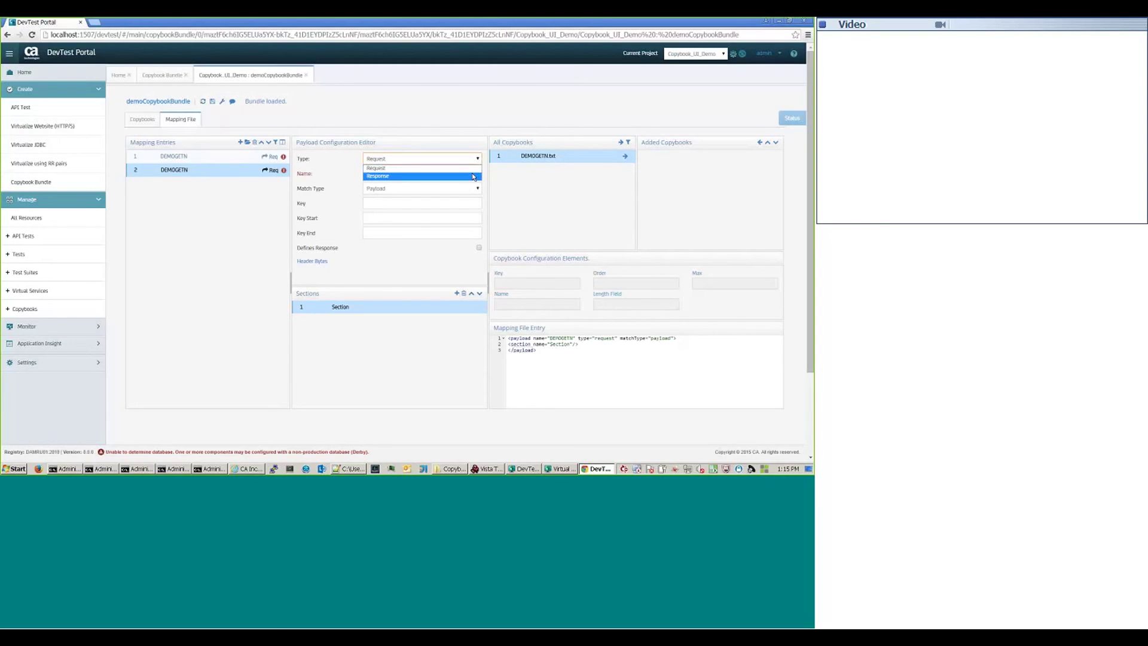
left_click(471, 175)
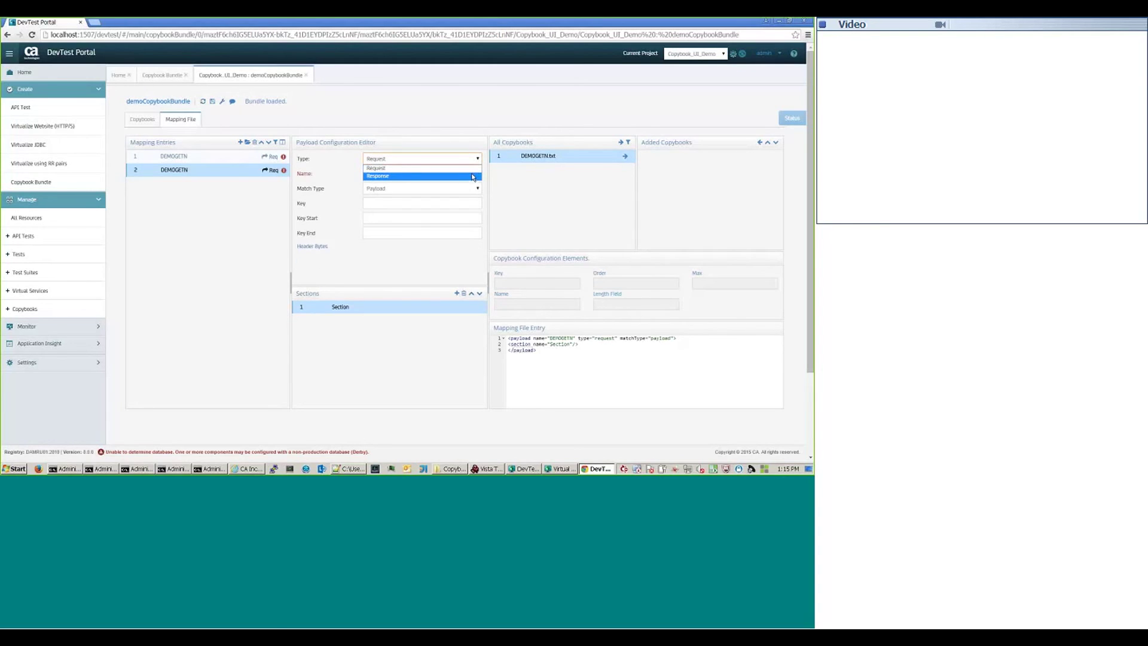
Step: Set the response entry's match type to Meta Data with key Program_name and value DEMOGETN
left_click(384, 190)
left_click(384, 198)
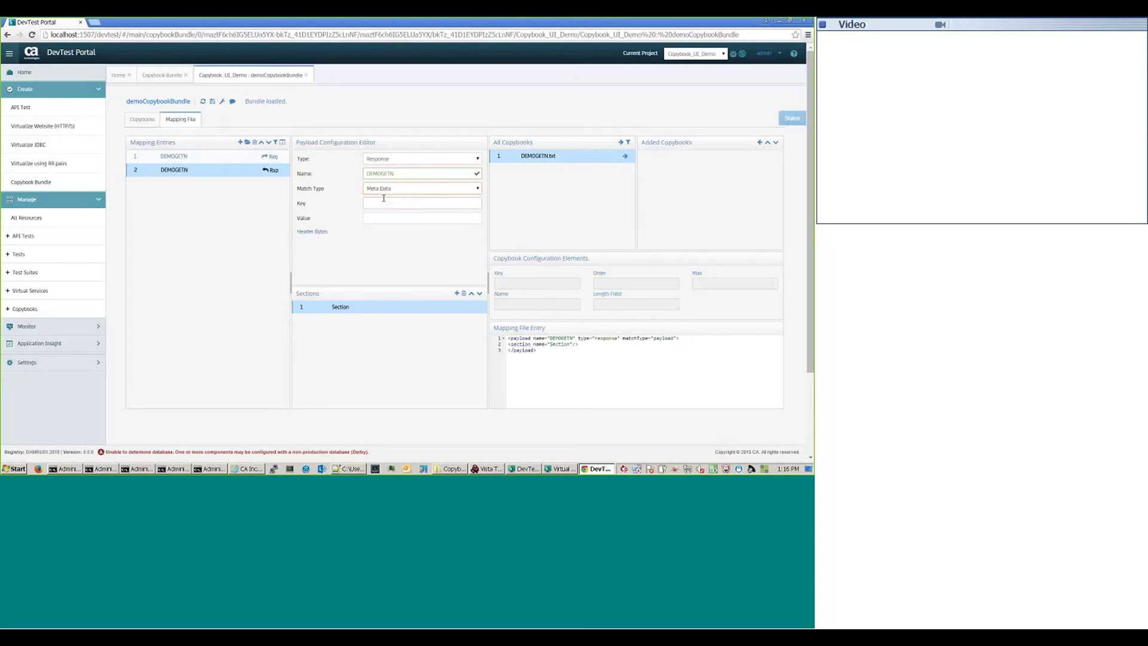
left_click(379, 205)
type("Program_name")
key("Tab")
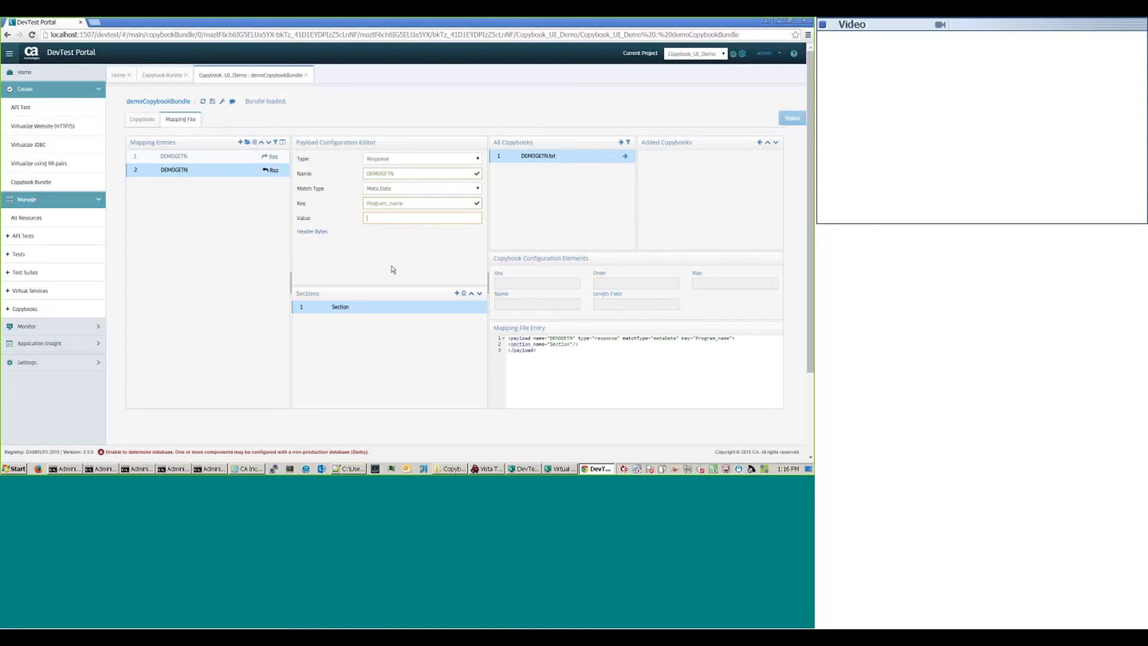
type("DEMOGETN")
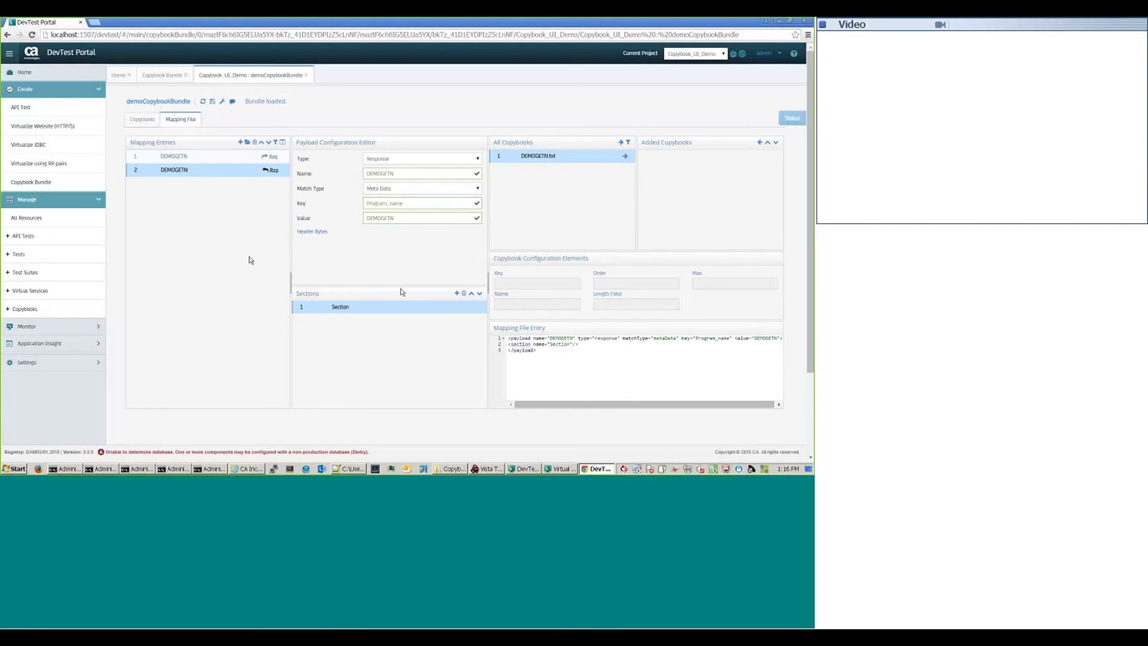
Step: Add the copybook DEMOGETN.txt to the response entry's section and display all mapping entries as XML in a widened area
left_click(626, 158)
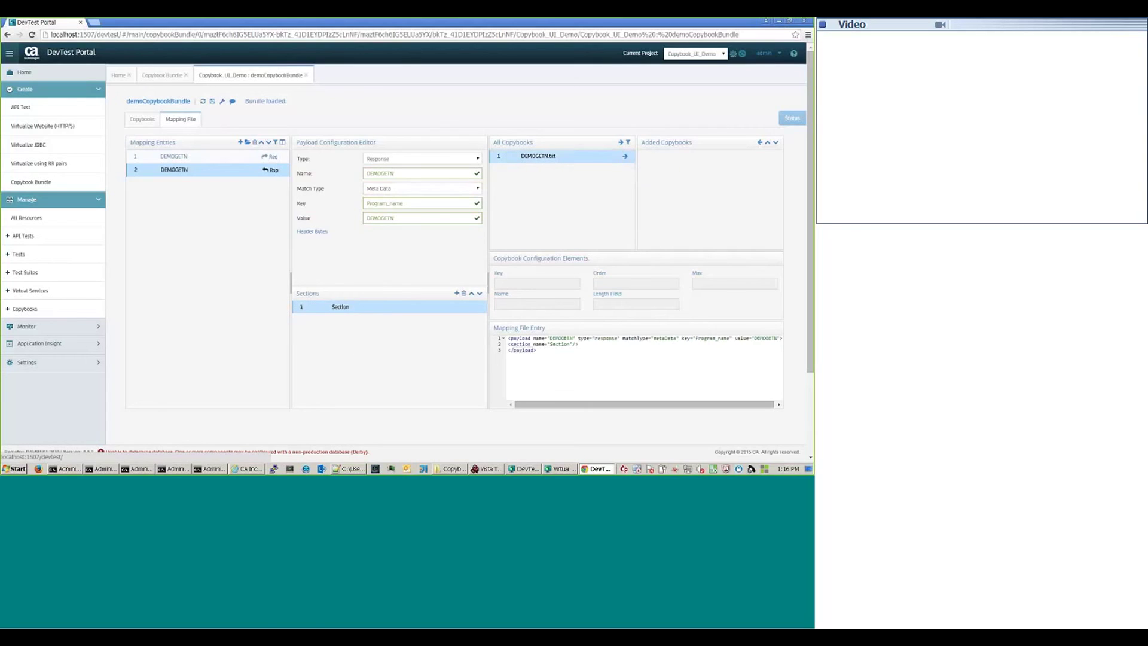
left_click(625, 158)
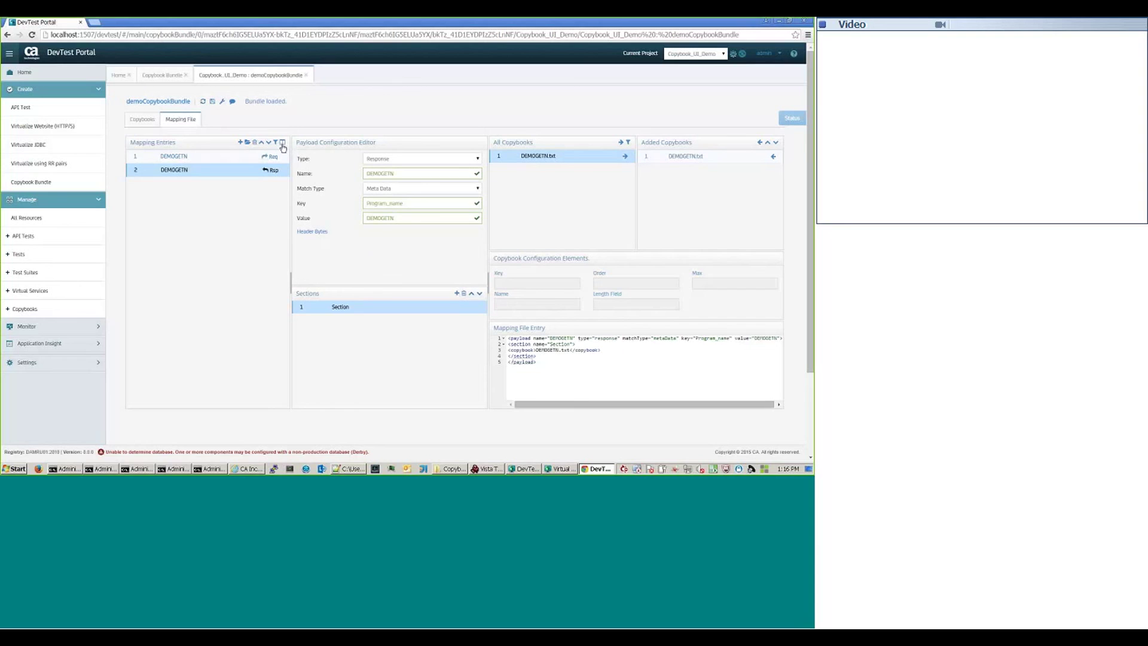
left_click(282, 144)
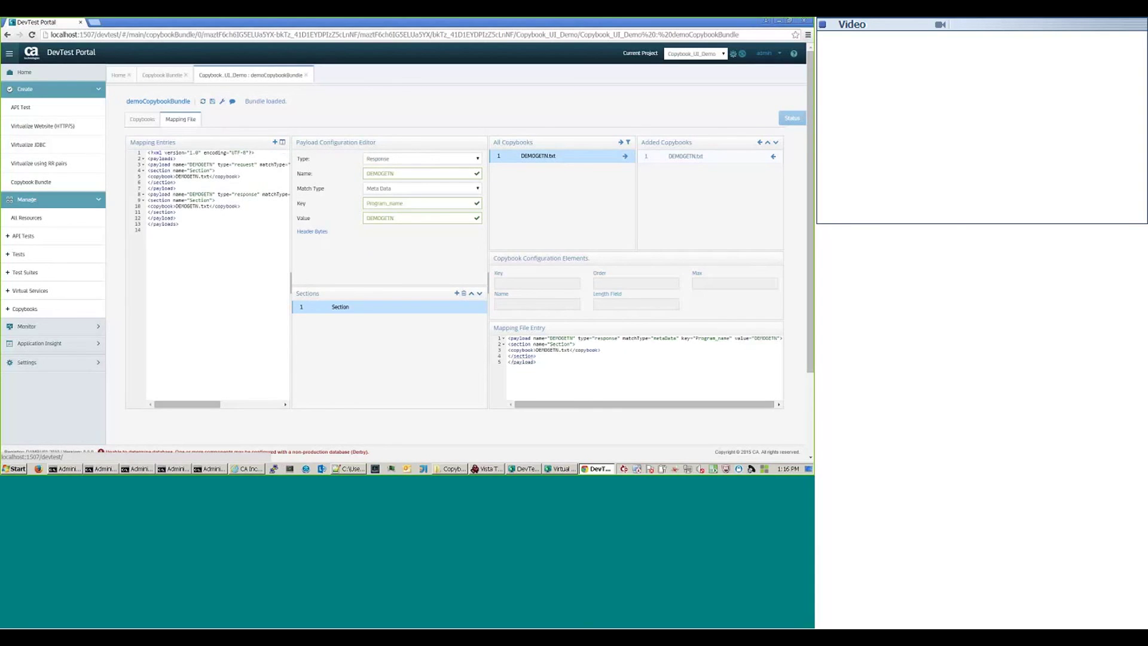
left_click_drag(291, 286, 370, 287)
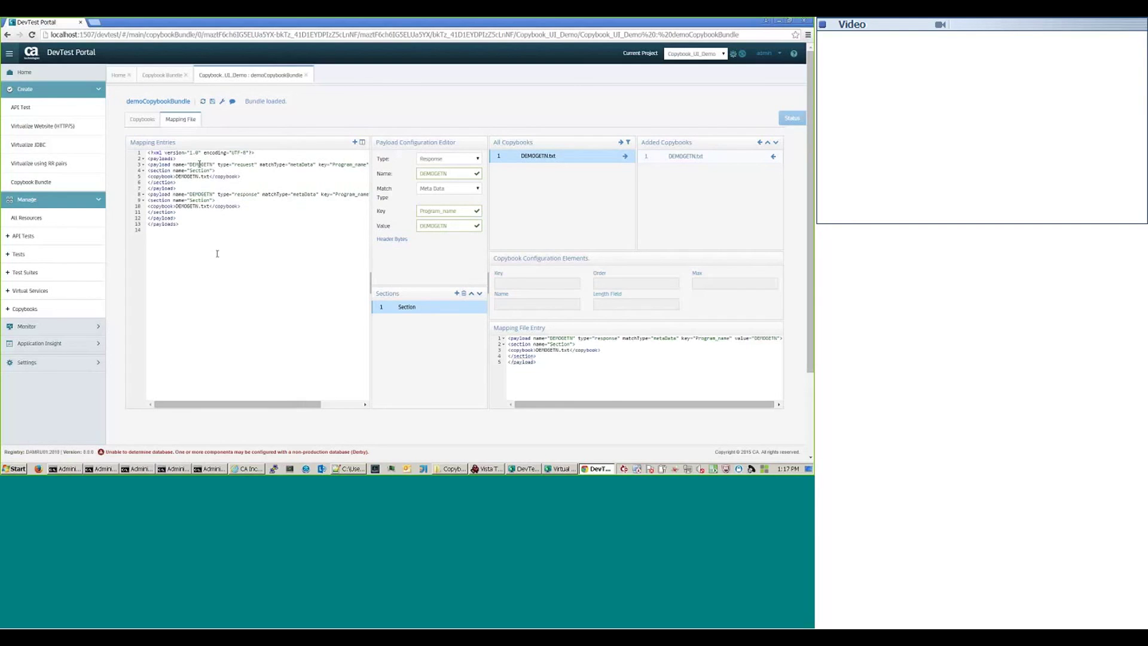
Step: Return the mapping entries to list view, narrow their area to enlarge the payload configuration editor, and save the copybook bundle
left_click(362, 144)
left_click(210, 170)
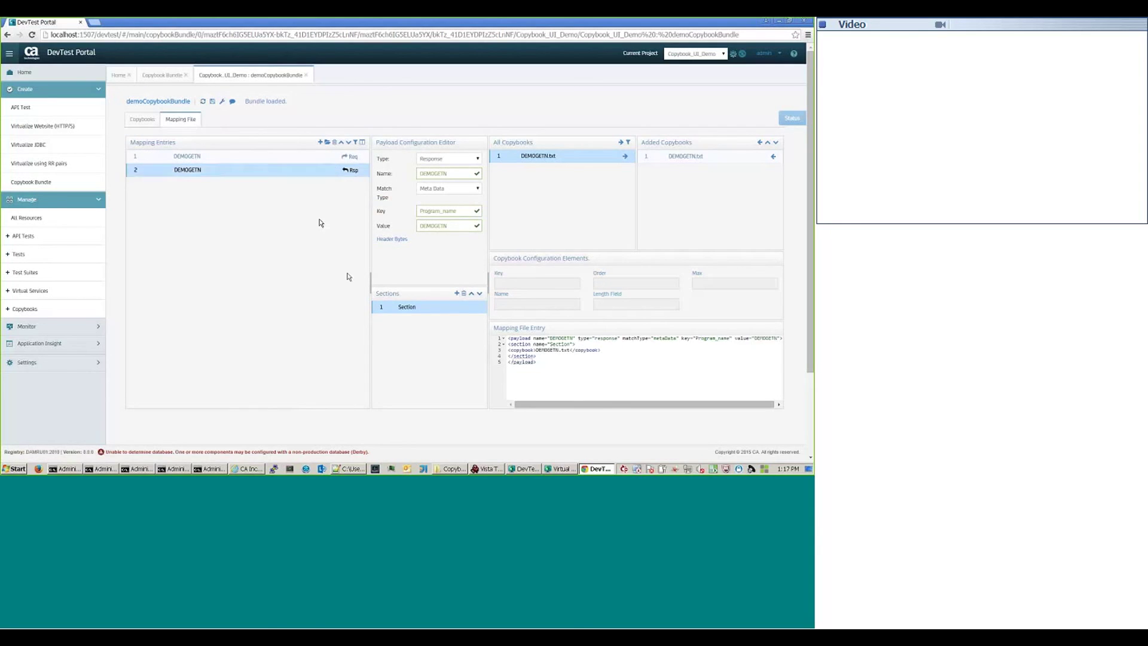
left_click_drag(369, 285, 292, 272)
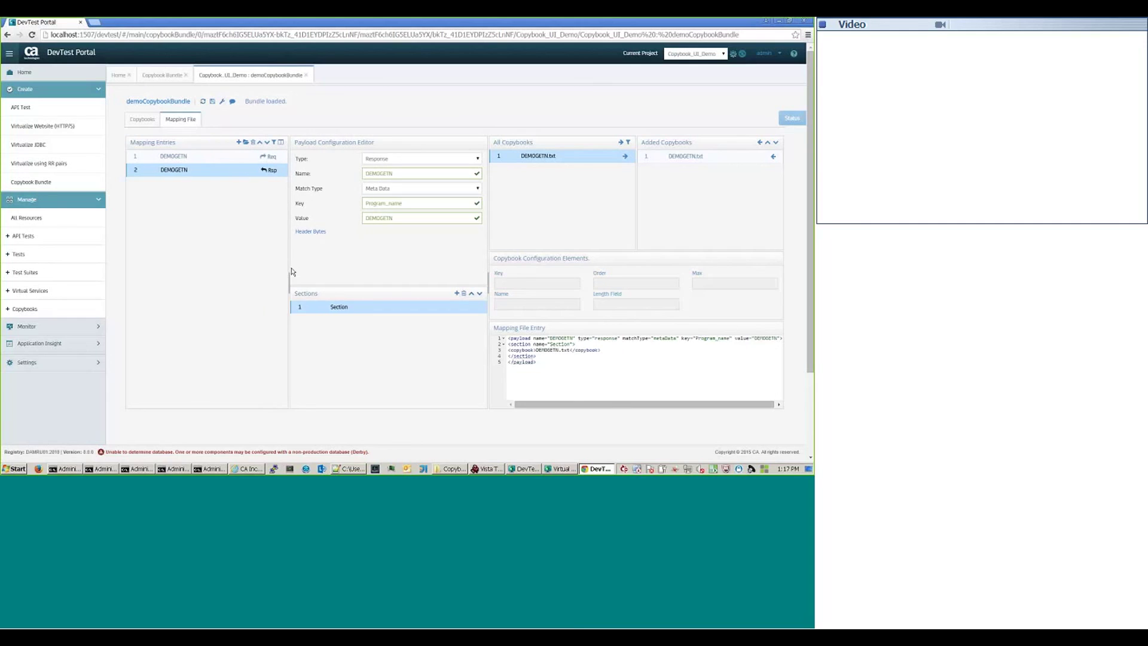
left_click(212, 102)
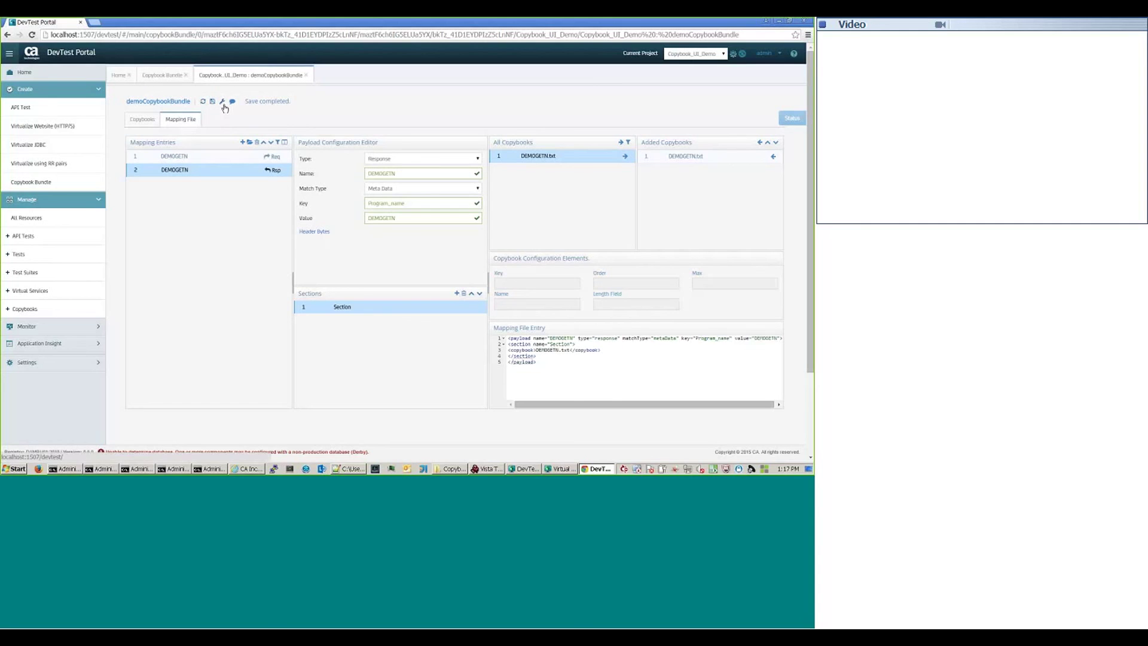
Step: Review the bundle's parser column and codepage settings and its description, and go back to the bundle's copybooks
left_click(223, 103)
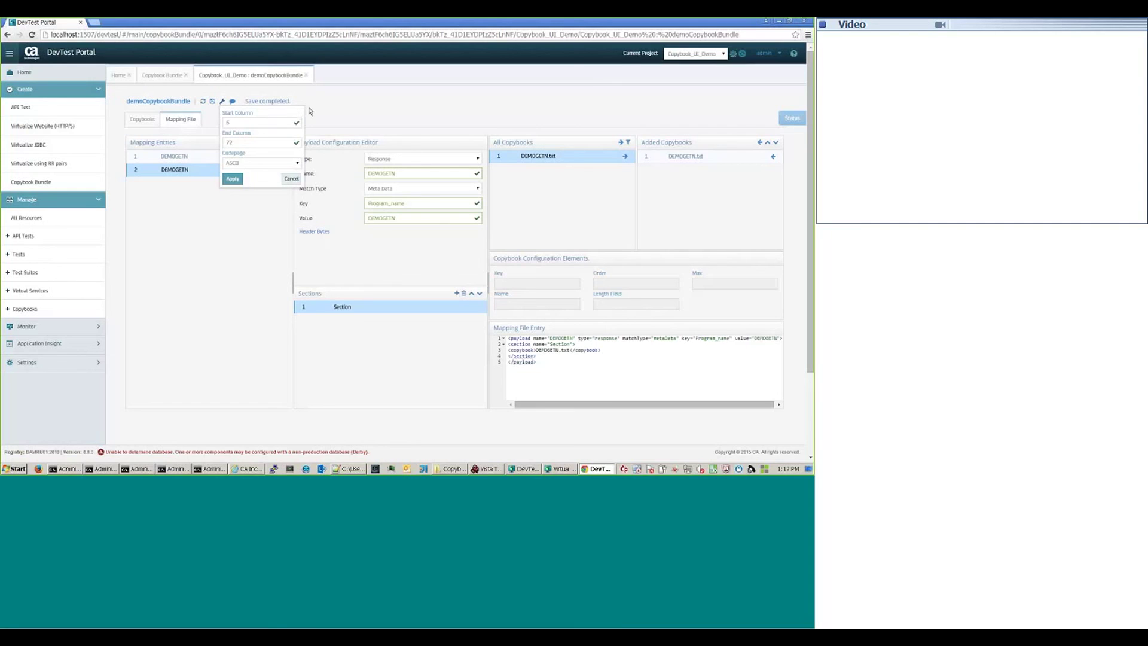
left_click(311, 108)
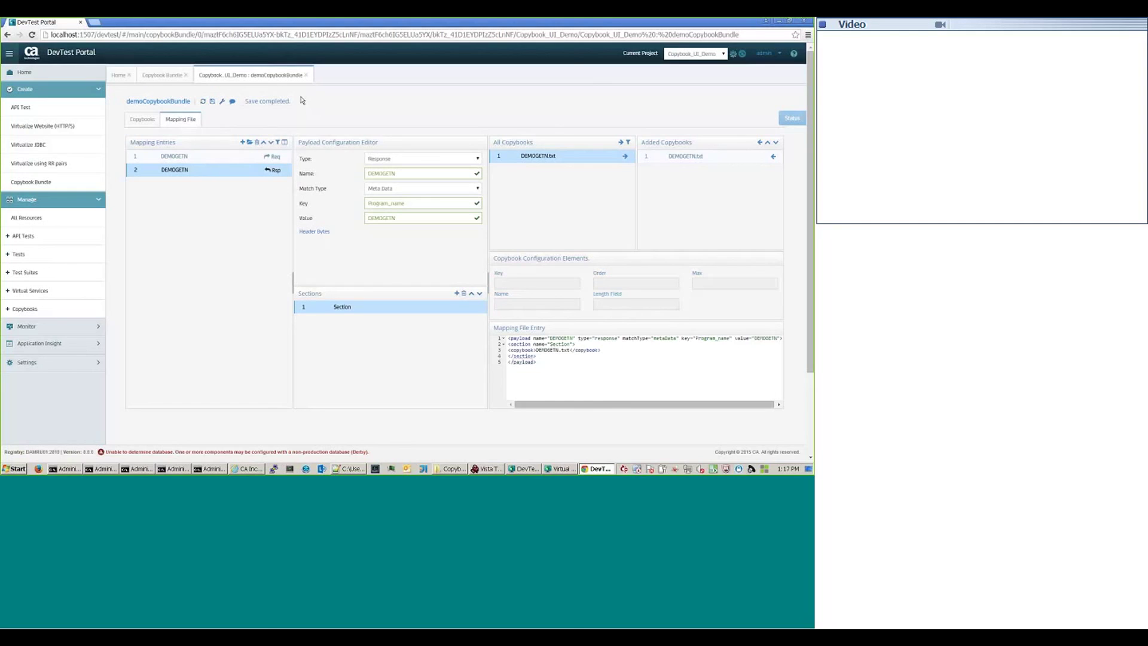
left_click(232, 101)
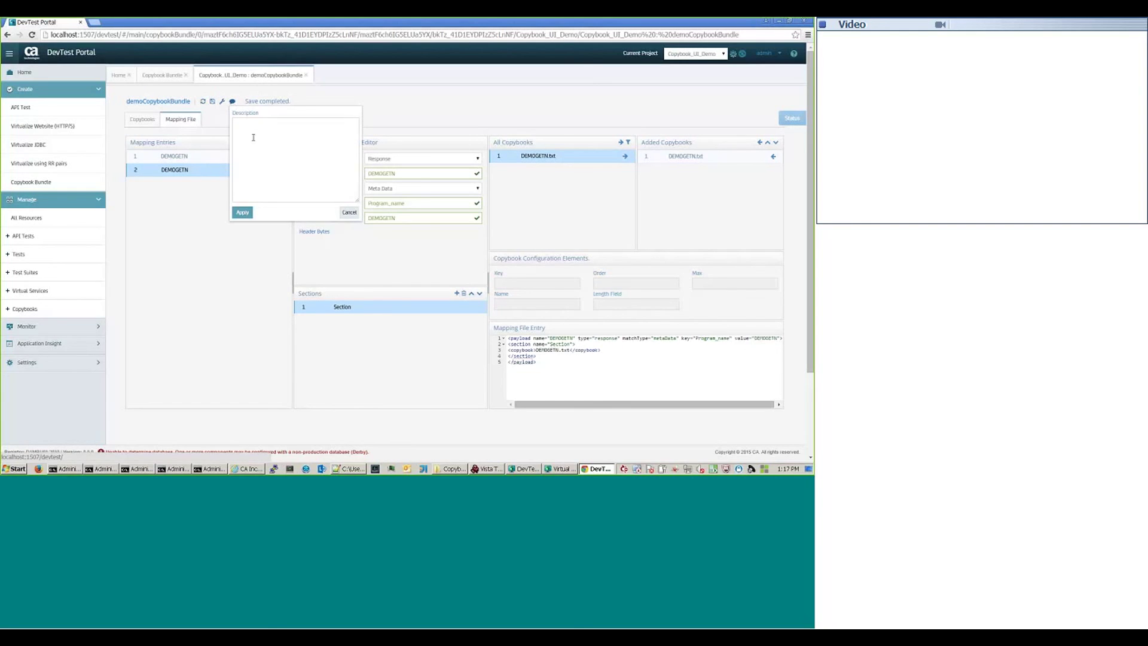
left_click(203, 215)
left_click(148, 121)
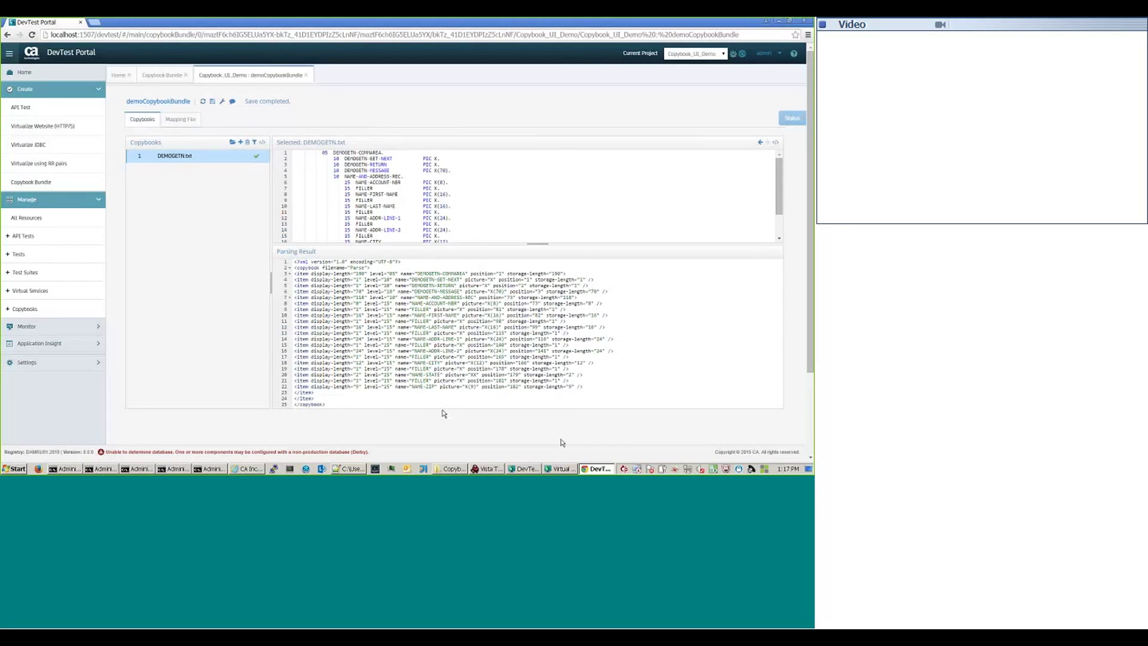
Step: Switch to the Virtual Service Image Recorder and set the copybook file definition folder to Data/Copybooks/demoCopybookBundle
mouse_move(453, 471)
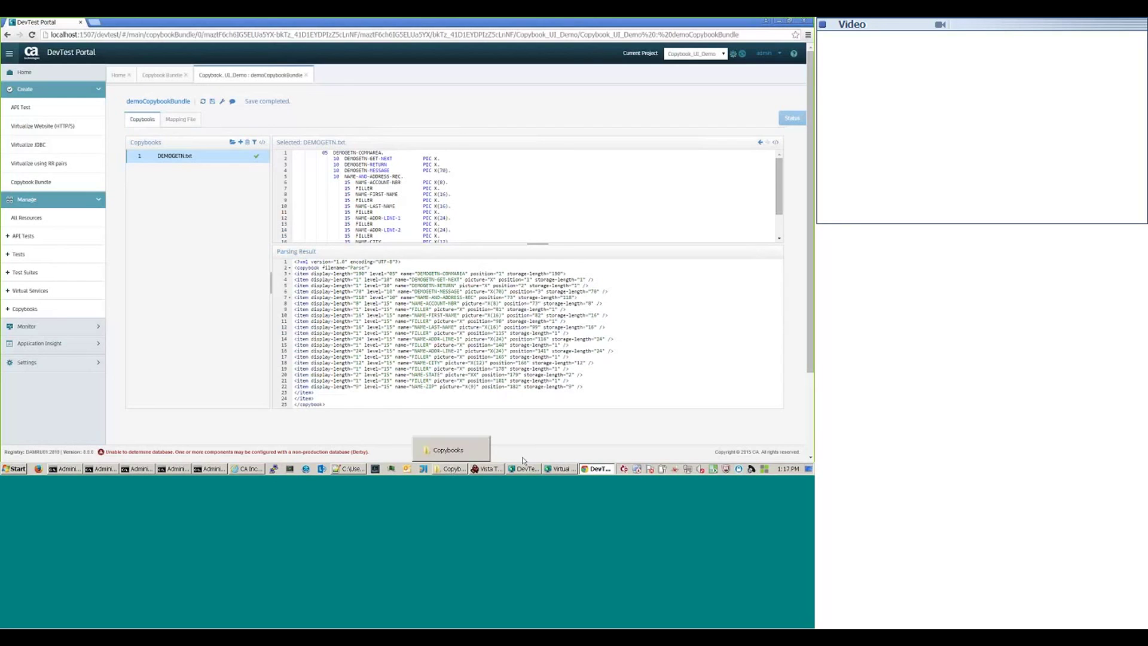
mouse_move(562, 472)
left_click(487, 449)
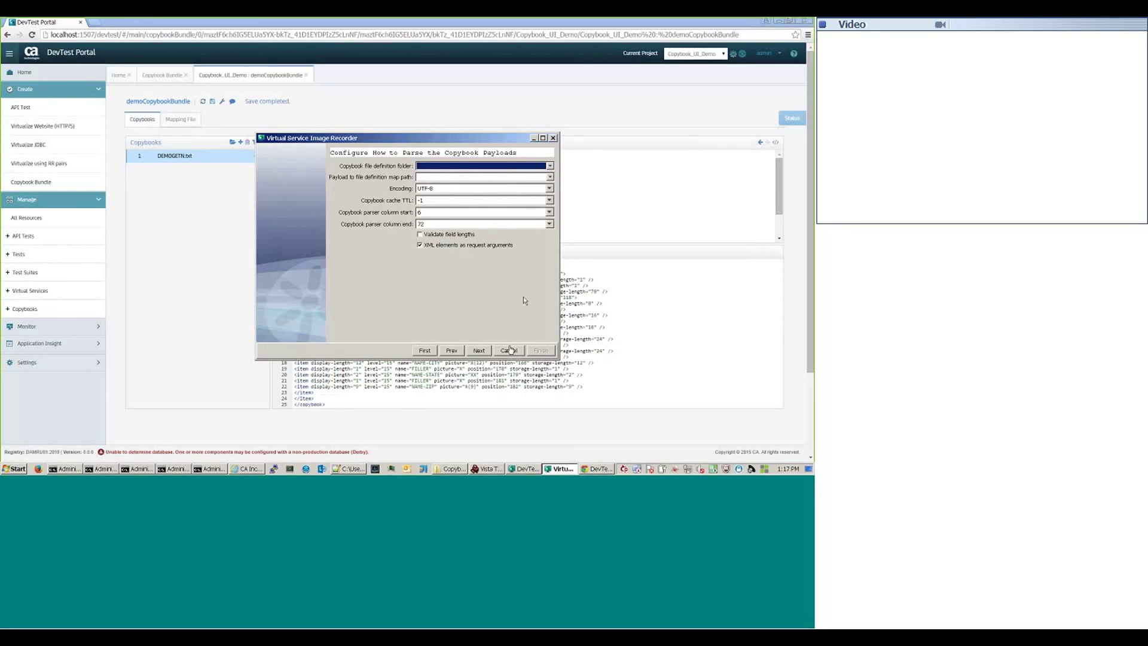
left_click(550, 167)
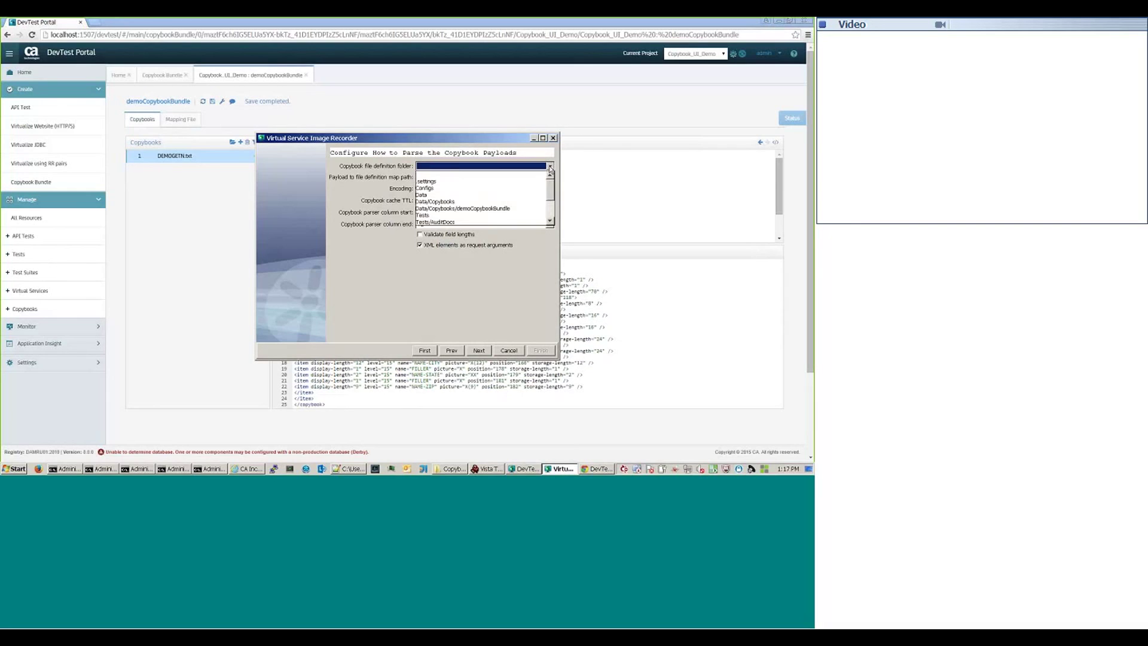
left_click(527, 209)
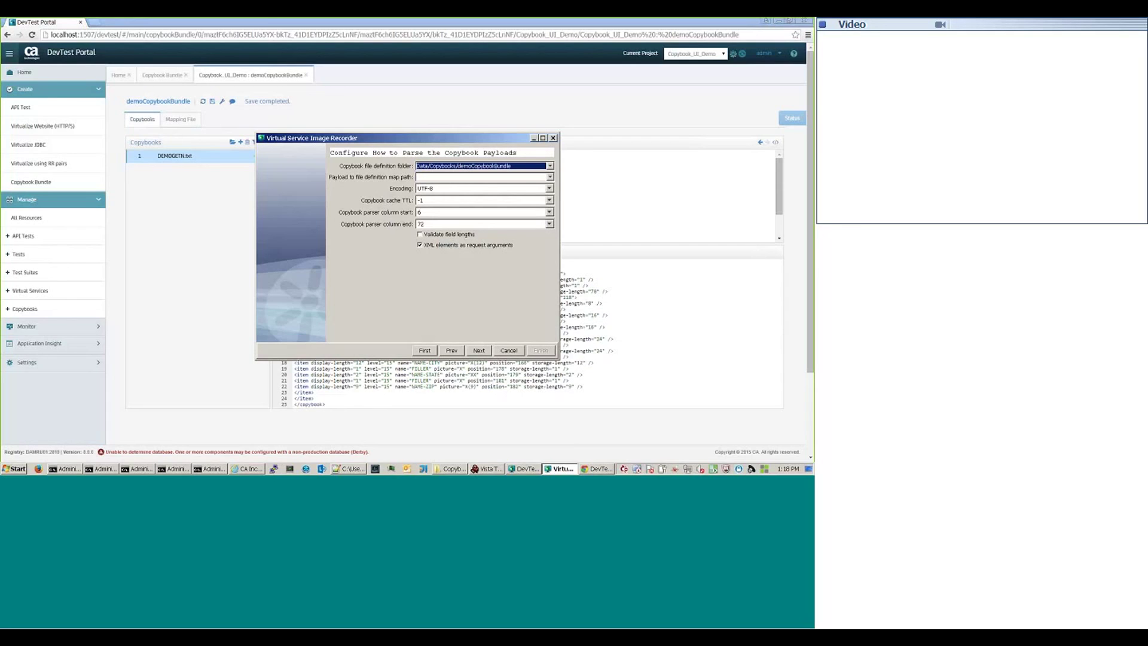
Step: Examine the files stored in the Copybook_UI_Demo project's Data/Copybooks/demoCopybookBundle folder in Windows Explorer and return to the recorder
left_click(458, 469)
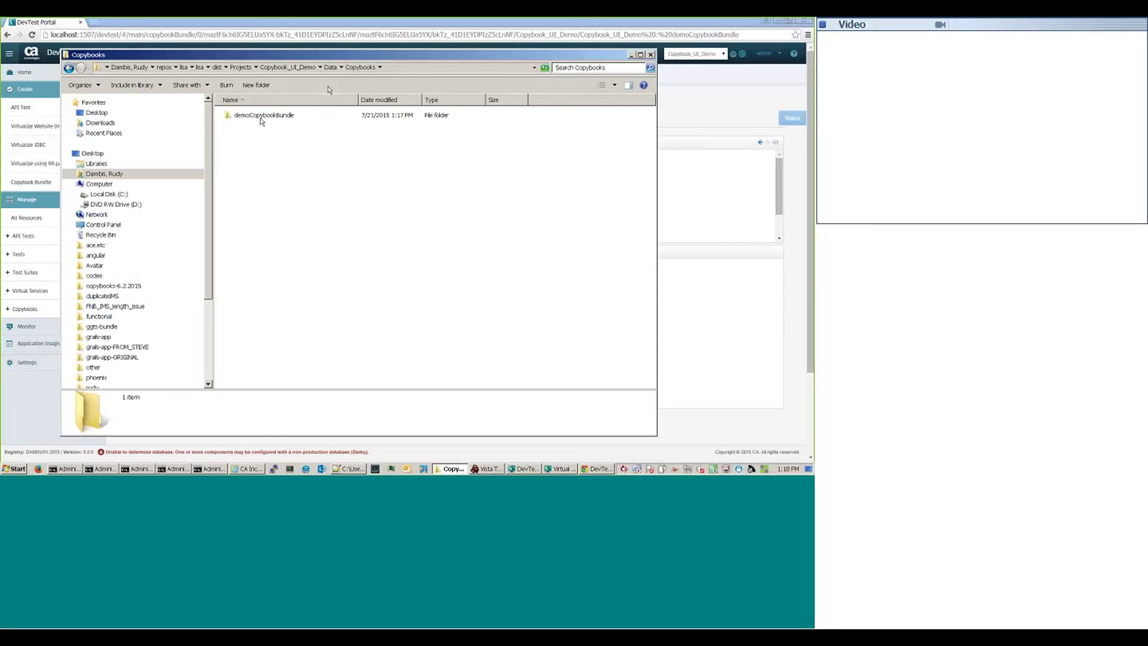
left_click(308, 70)
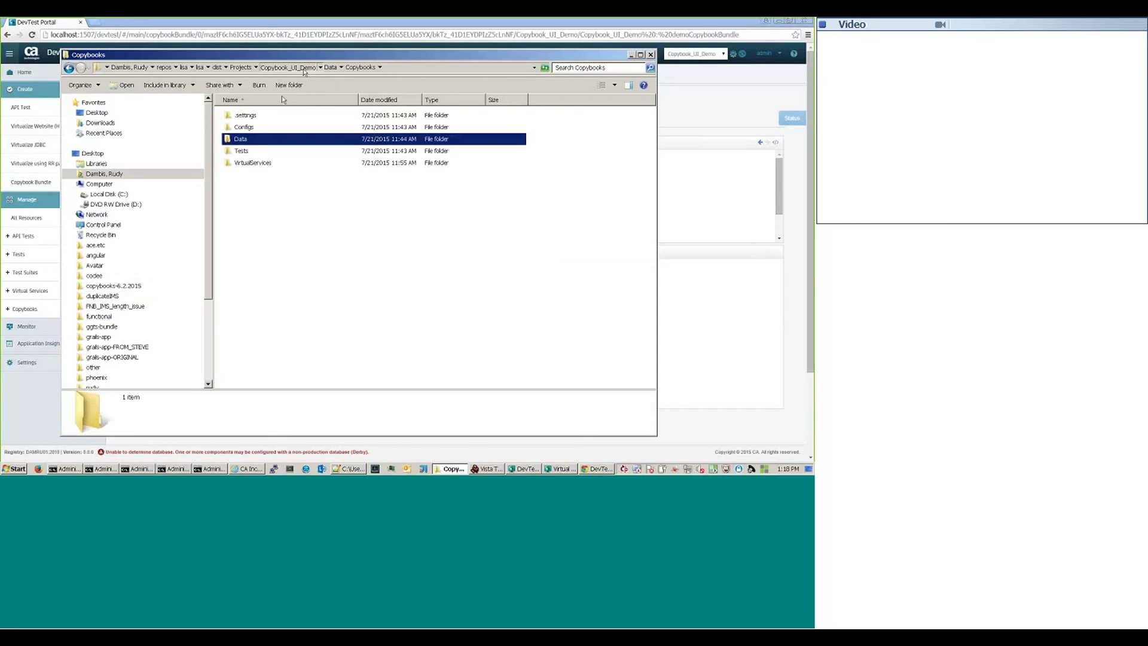
double_click(240, 141)
double_click(247, 116)
left_click(247, 116)
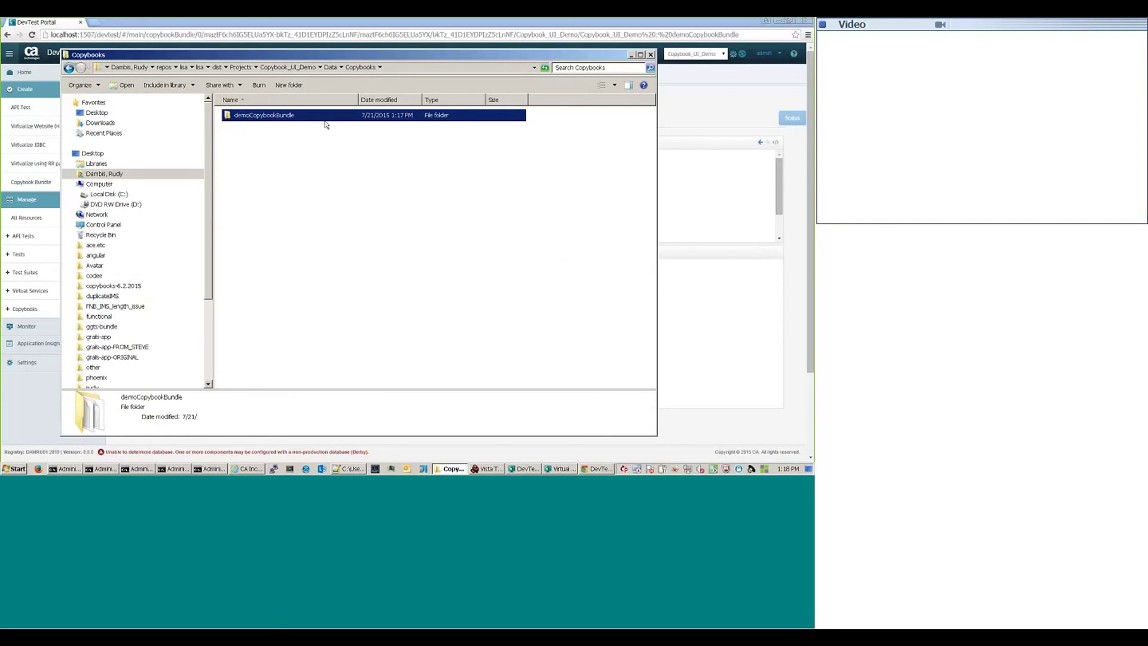
double_click(293, 117)
left_click(261, 128)
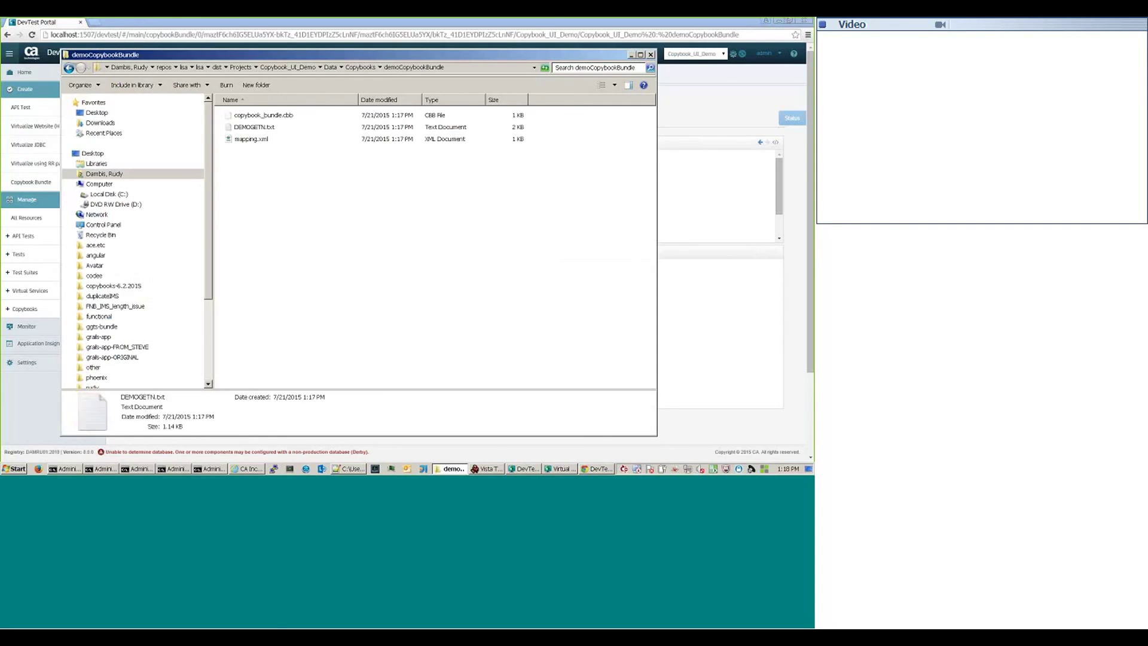
left_click(258, 143)
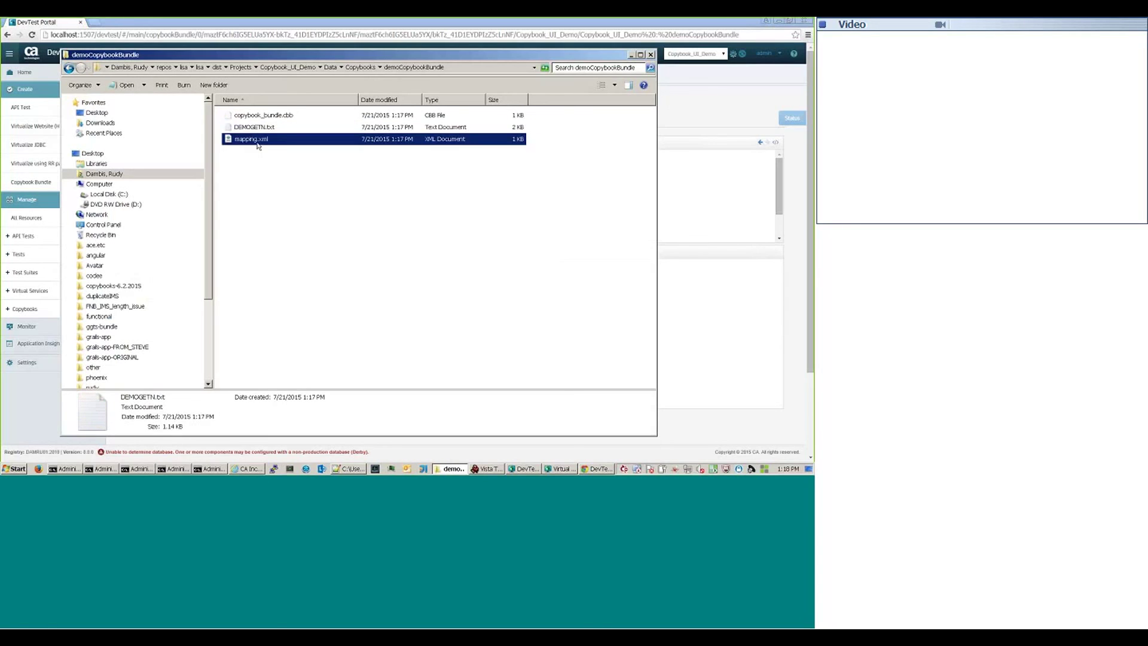
left_click(259, 186)
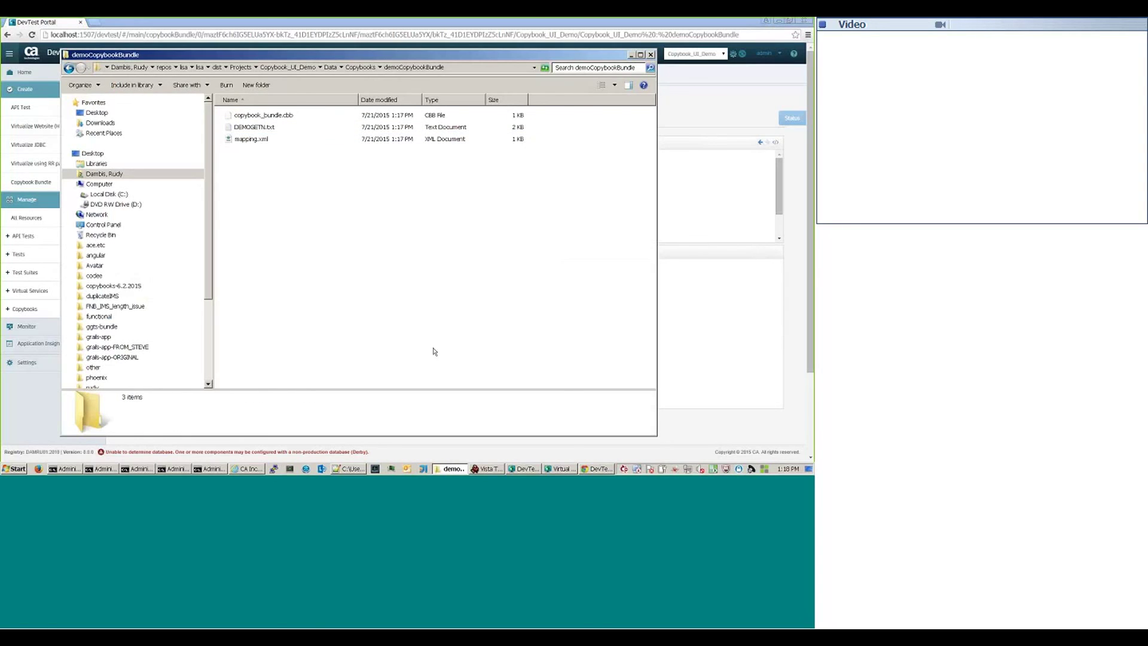
left_click(446, 469)
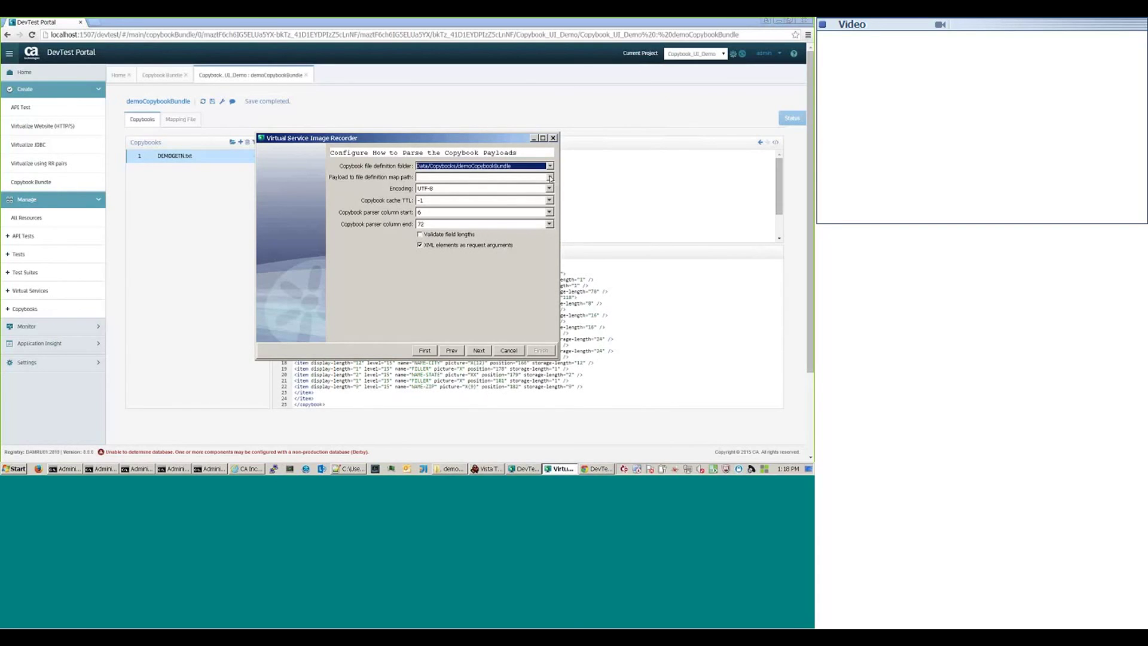
Step: Set the payload to file definition map path to Data/Copybooks/demoCopybookBundle/mapping.xml and the encoding to IBM037, and continue to the transactions
left_click(549, 178)
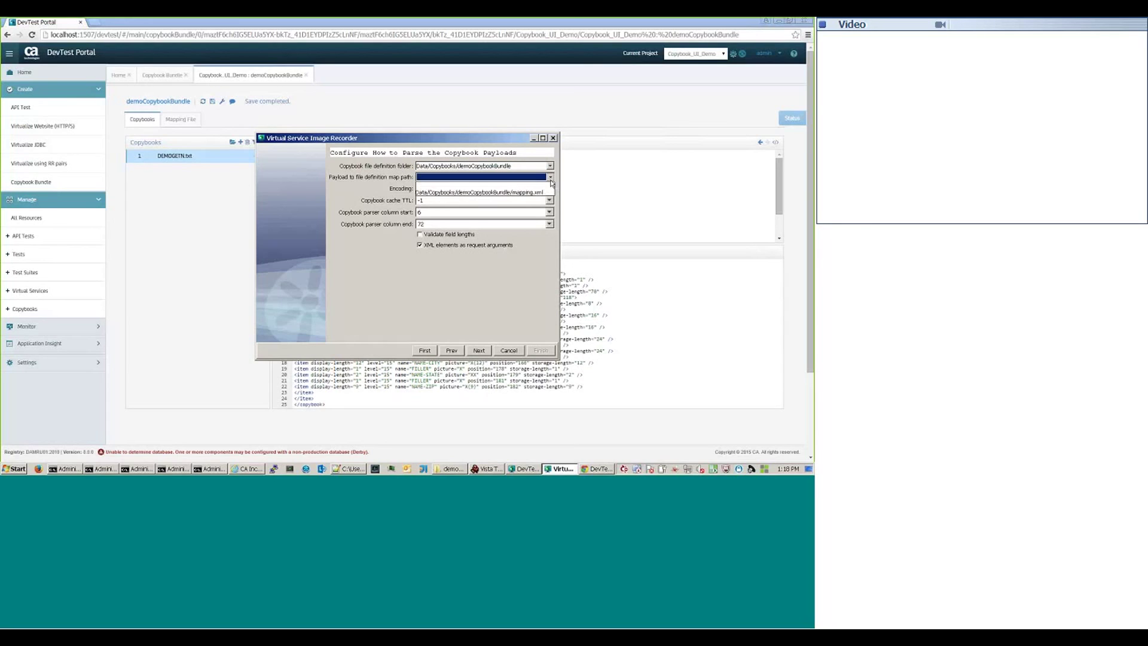
left_click(548, 192)
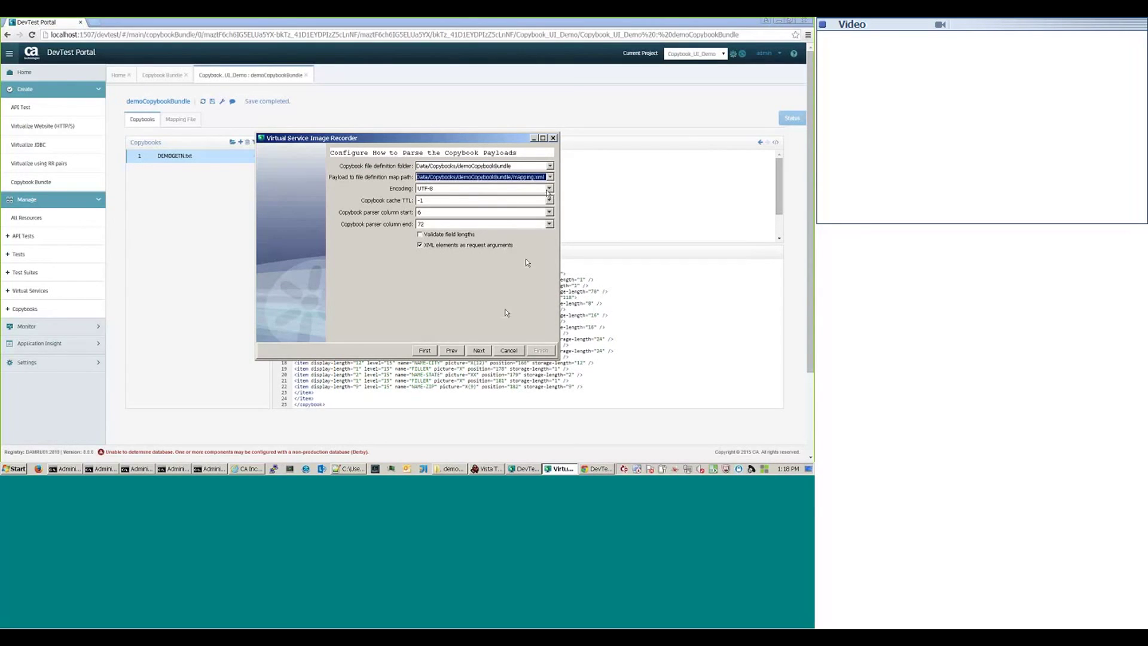
left_click(549, 189)
left_click(533, 190)
key("ctrl+a")
key("BackSpace")
type("IBM")
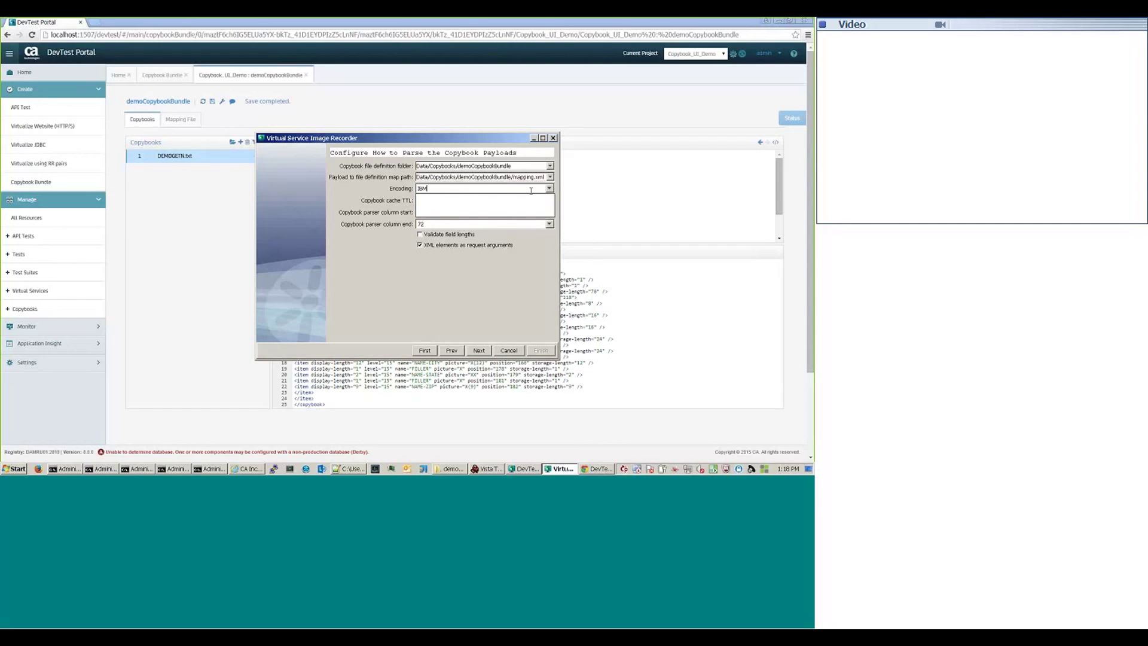
type("037")
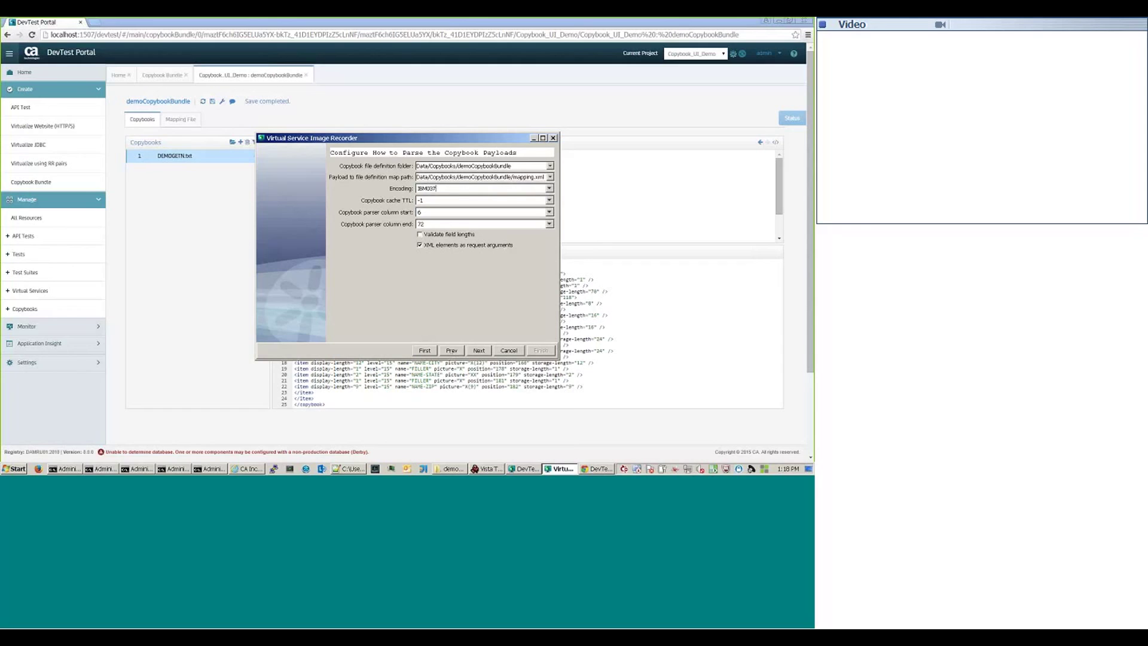
left_click(478, 352)
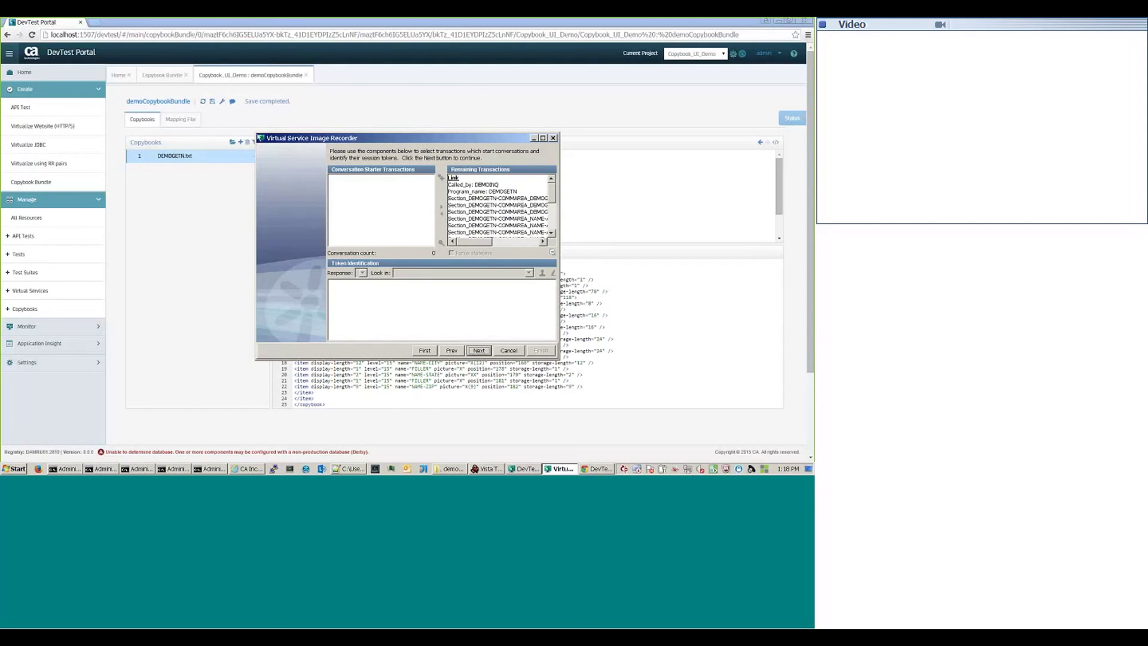
Step: Enlarge the recorder and examine the Link transaction's request arguments, request metadata and response body in an enlarged view
left_click_drag(256, 133, 185, 84)
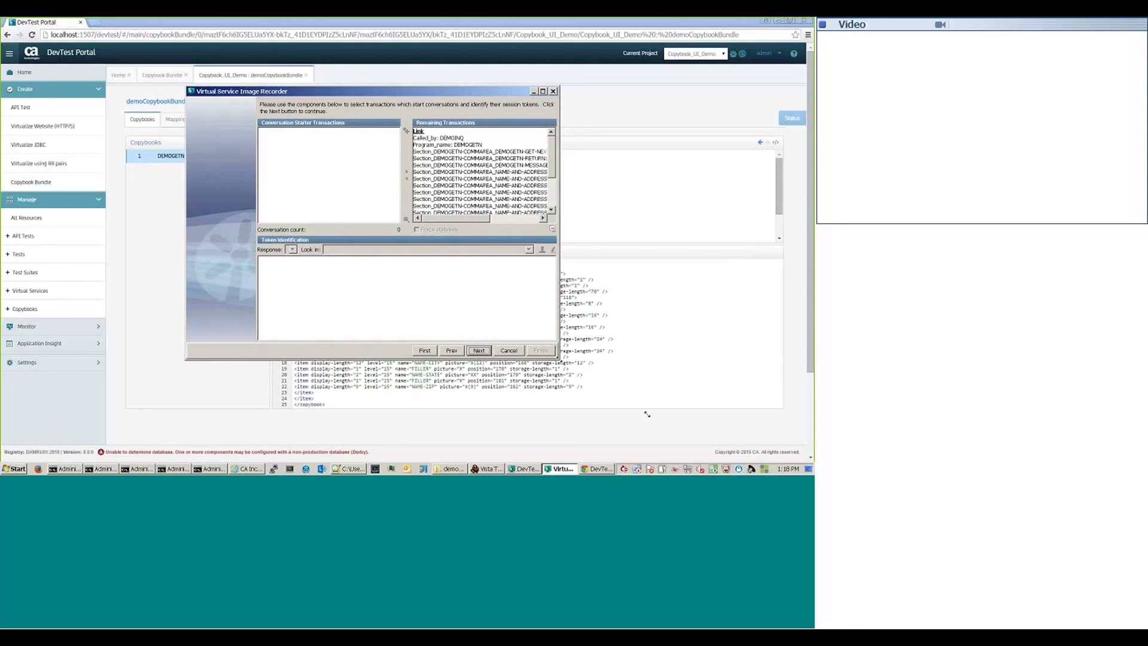
left_click_drag(647, 414, 658, 421)
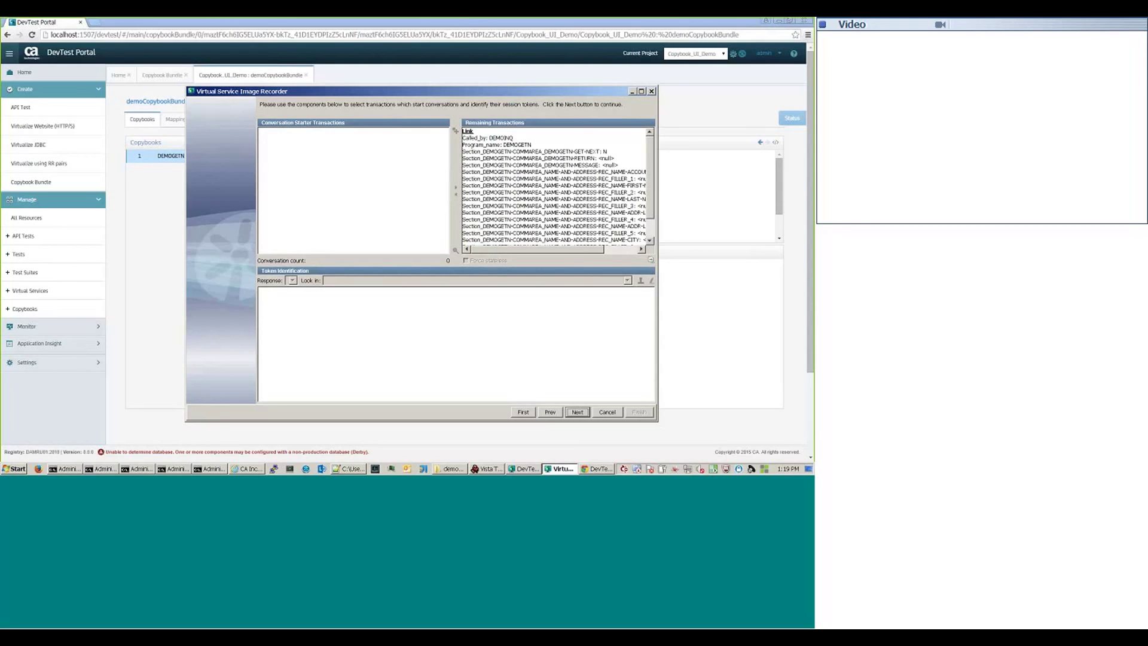
left_click(536, 225)
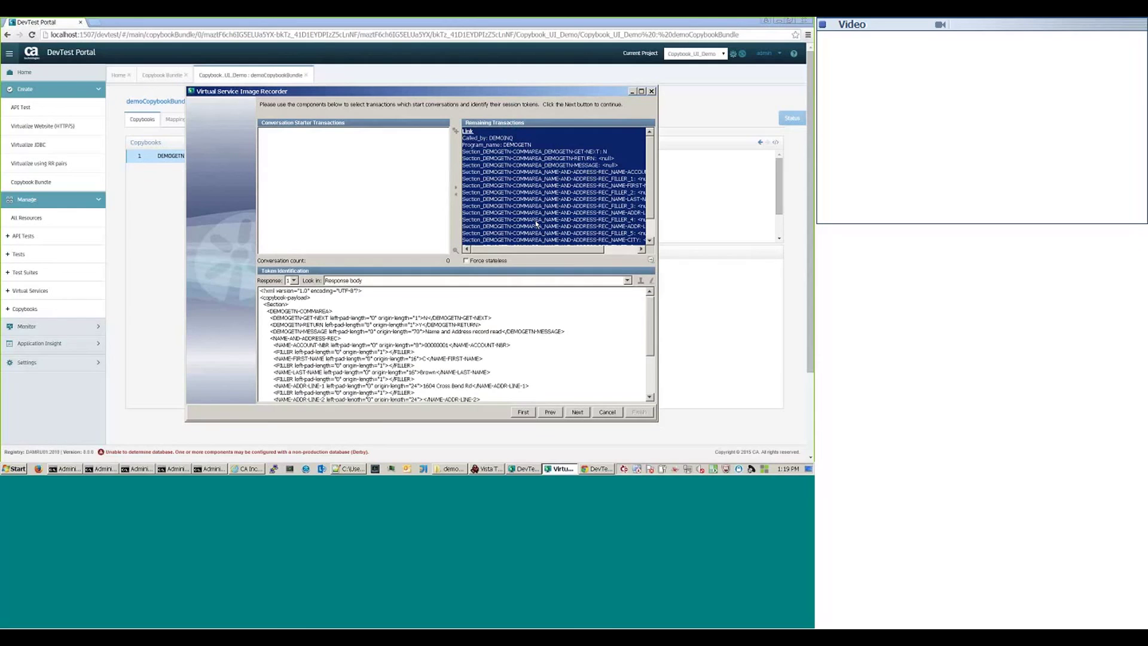
double_click(527, 205)
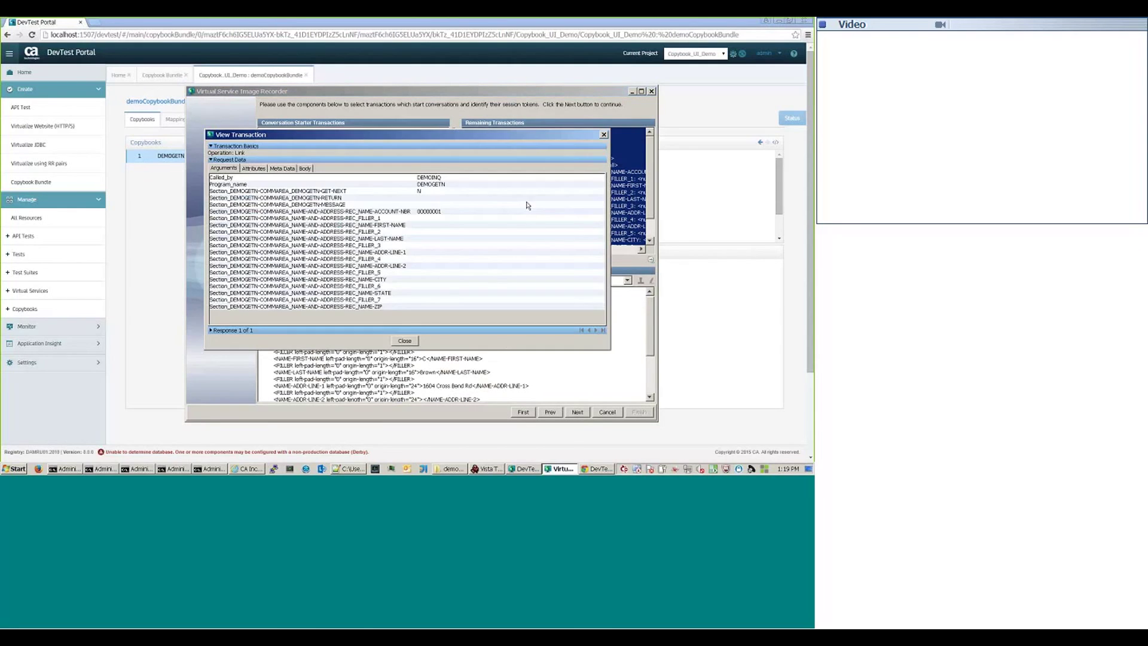
left_click_drag(333, 134, 288, 57)
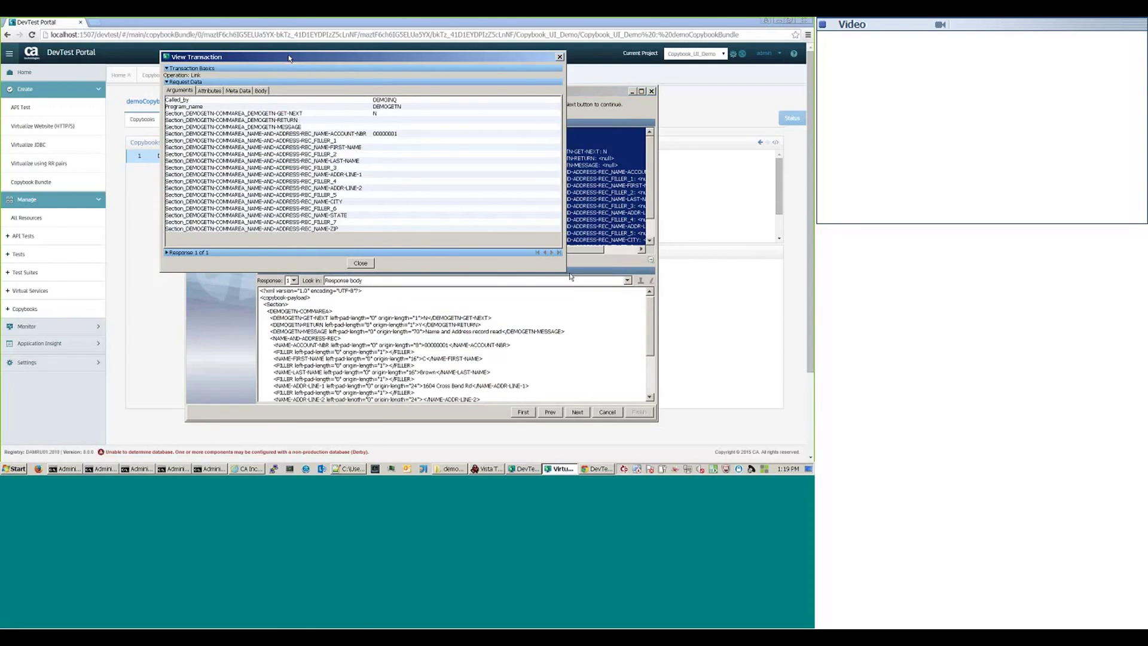
left_click_drag(571, 277, 739, 385)
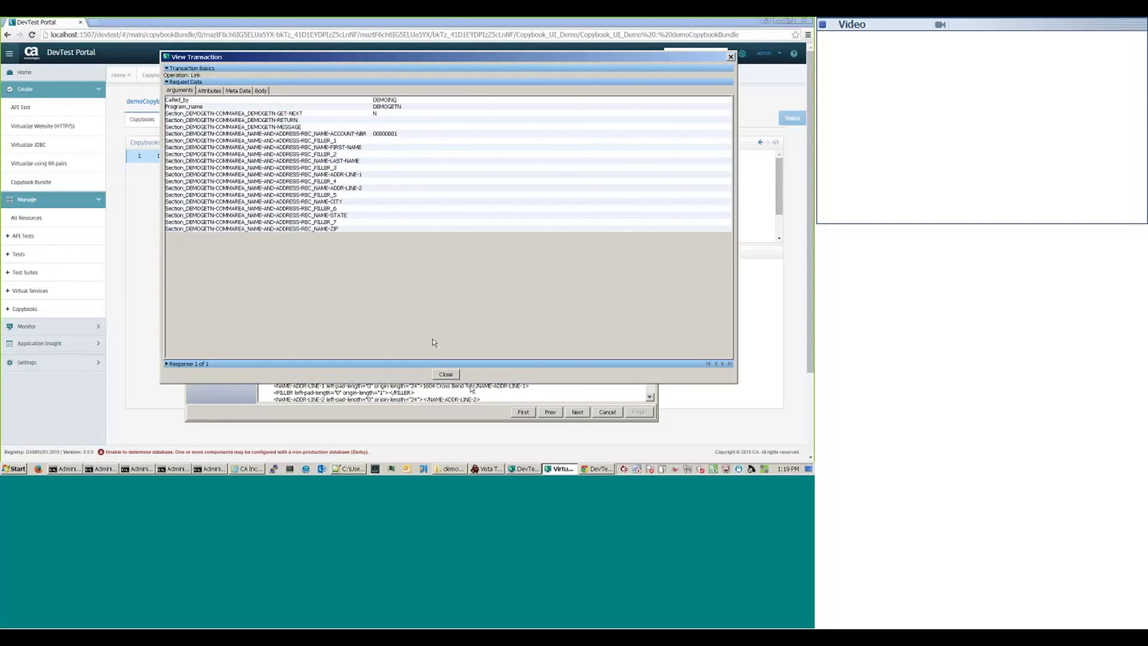
left_click(237, 91)
scroll(323, 192, "down", 3)
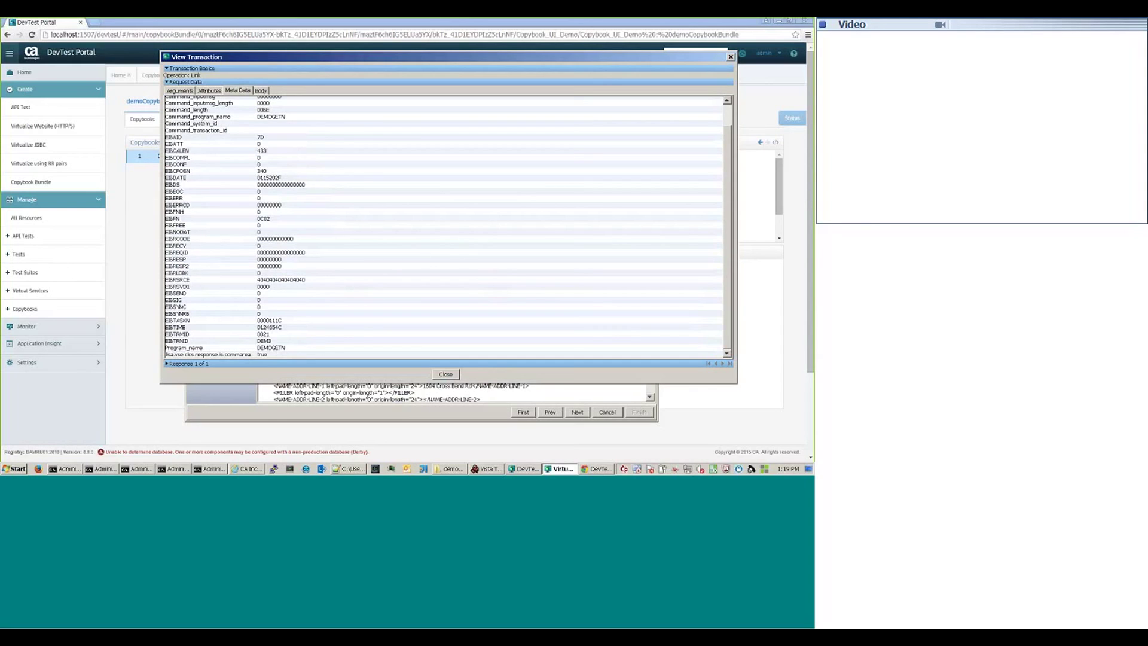
left_click(171, 364)
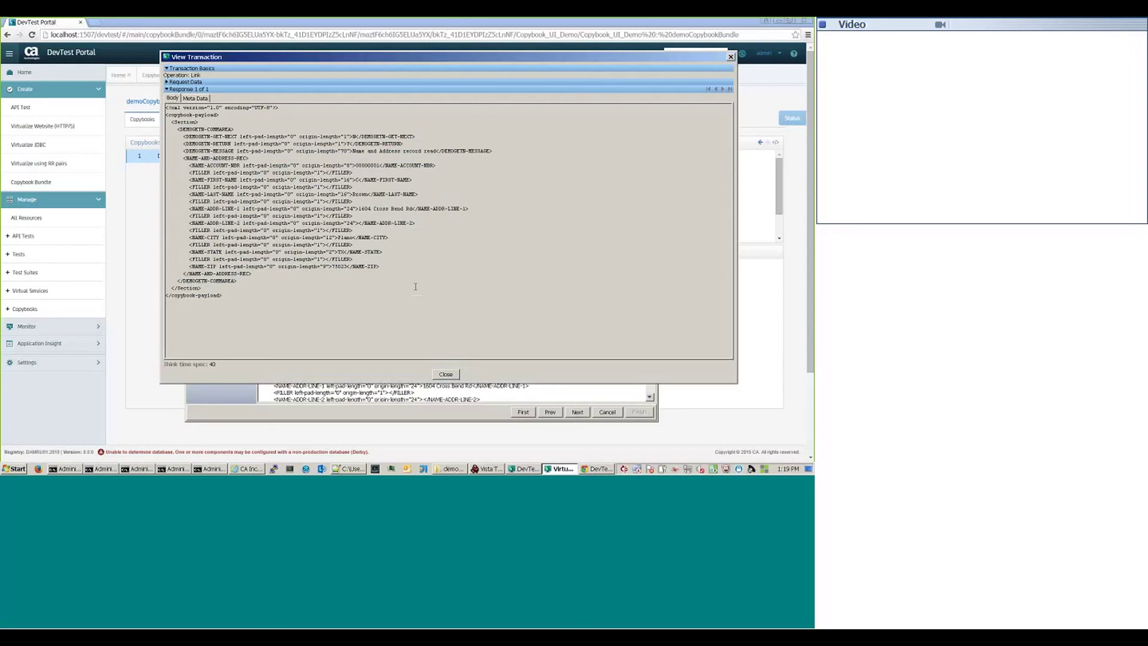
left_click(446, 373)
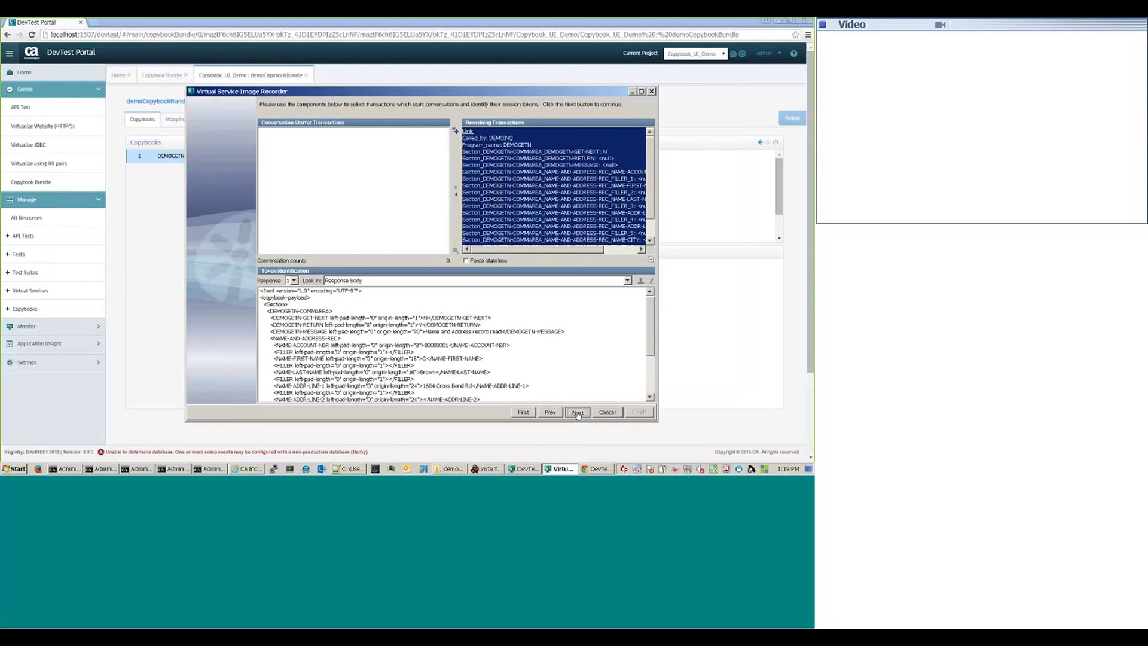
Step: Process the recorded transactions without conversation starters and finish the recording with the service image set to open
left_click(578, 412)
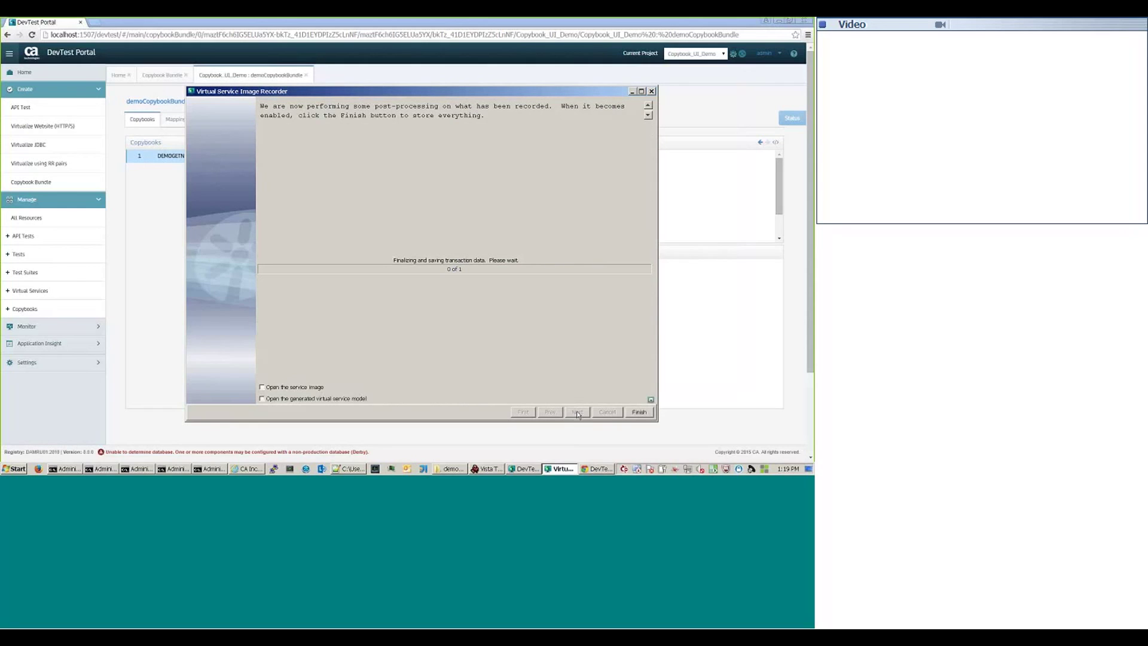
left_click(295, 390)
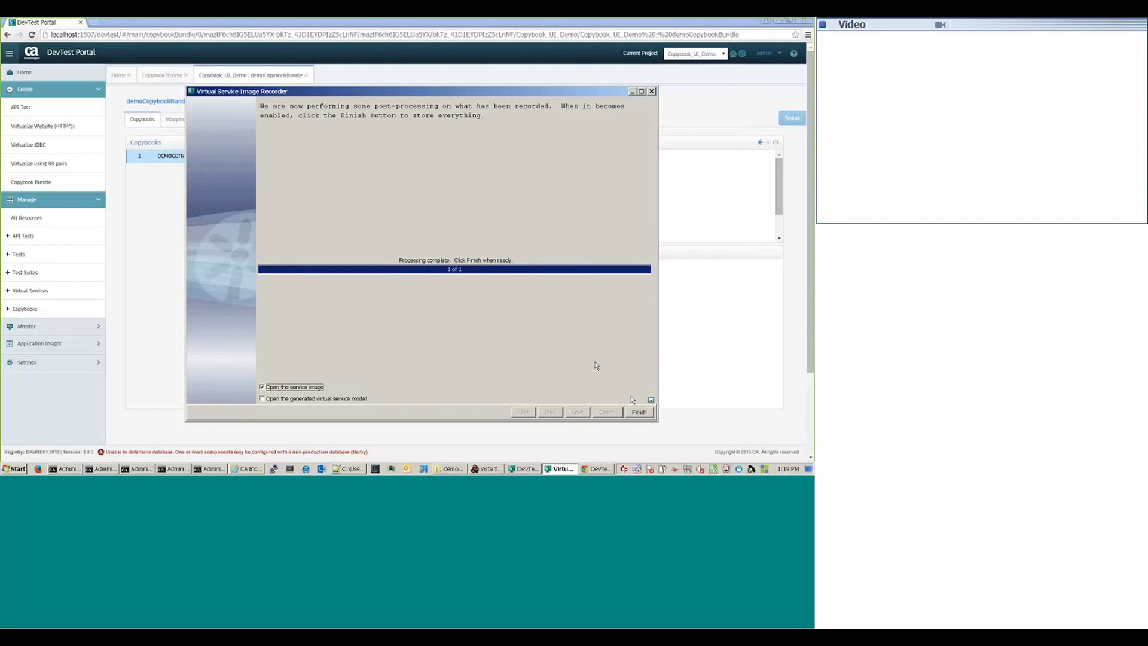
left_click(638, 416)
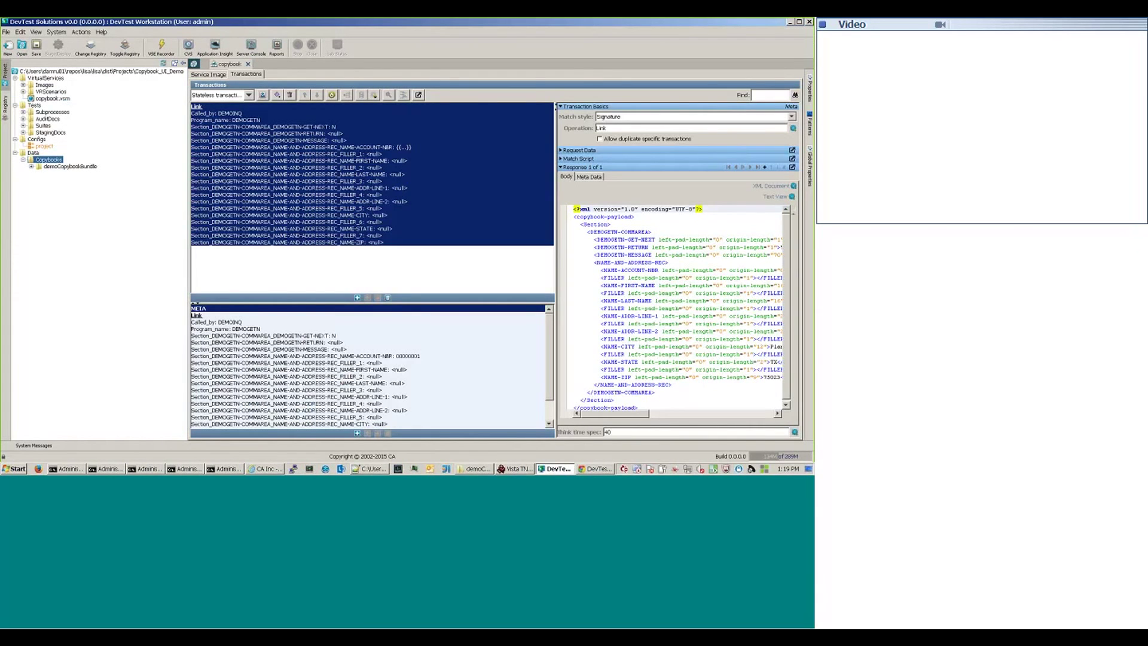
Step: Widen the Link transaction's response area and examine its copybook-payload XML in an enlarged view, including the DEMOGETN-COMMAREA elements
left_click_drag(189, 189, 166, 190)
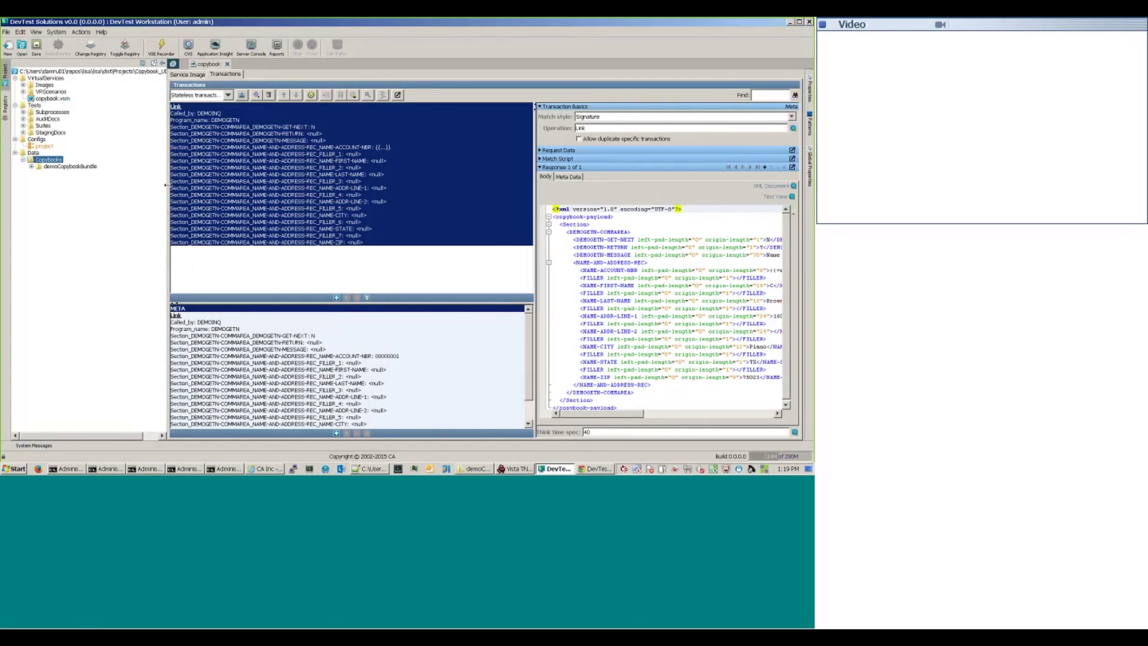
left_click_drag(527, 203, 419, 195)
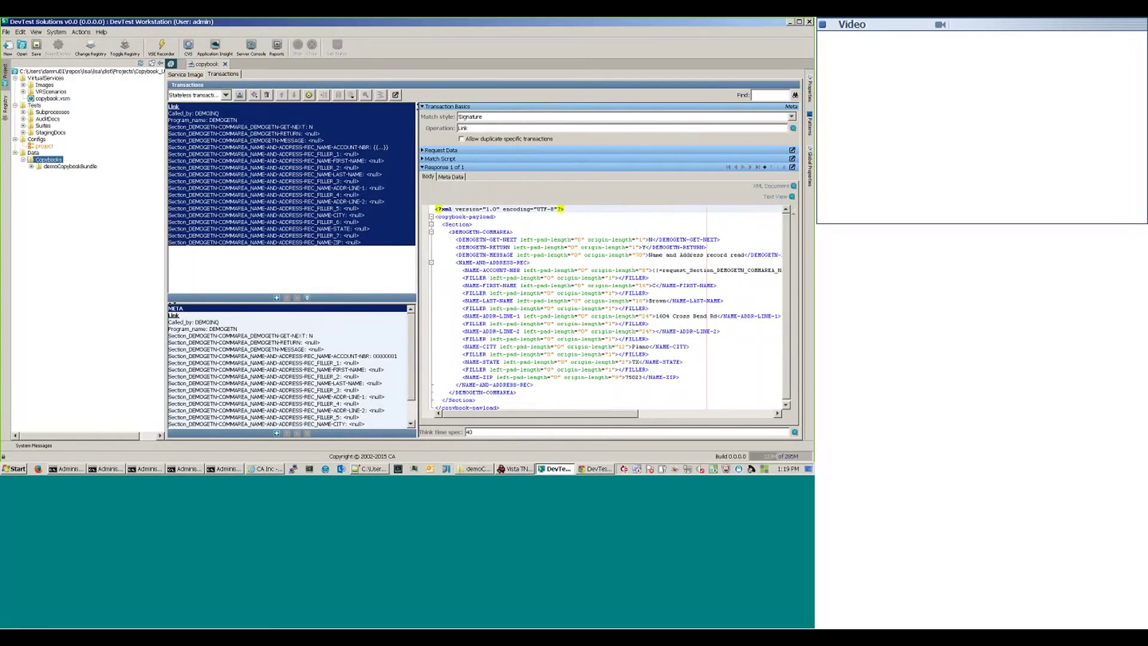
left_click(792, 167)
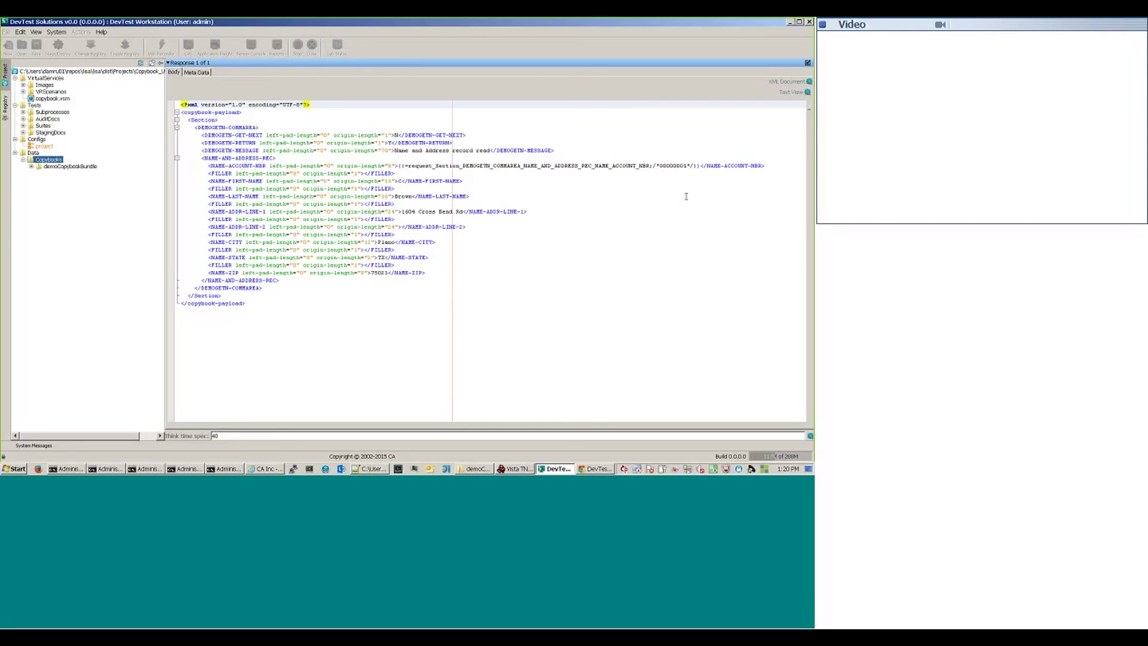
left_click(228, 127)
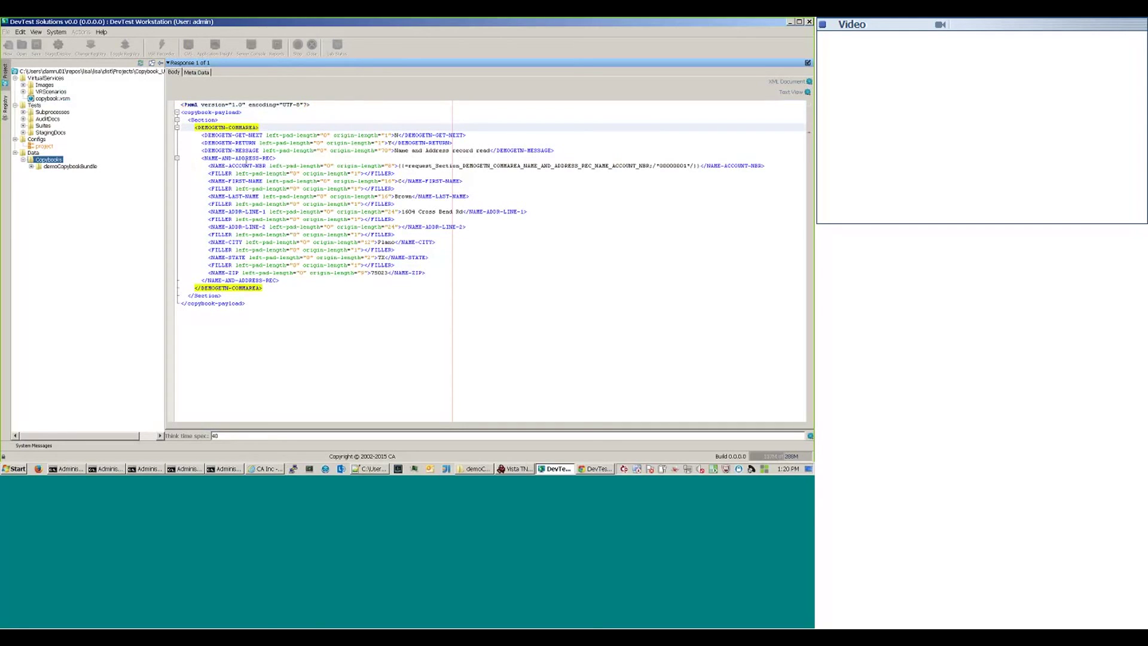
left_click(239, 134)
left_click(232, 142)
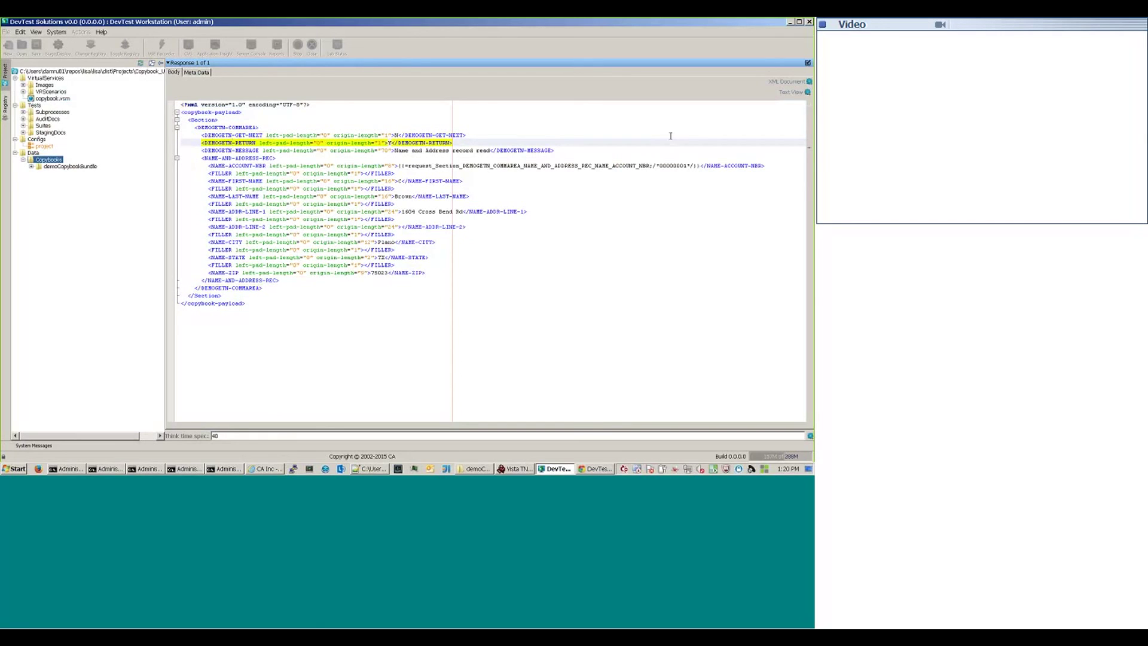
left_click(809, 64)
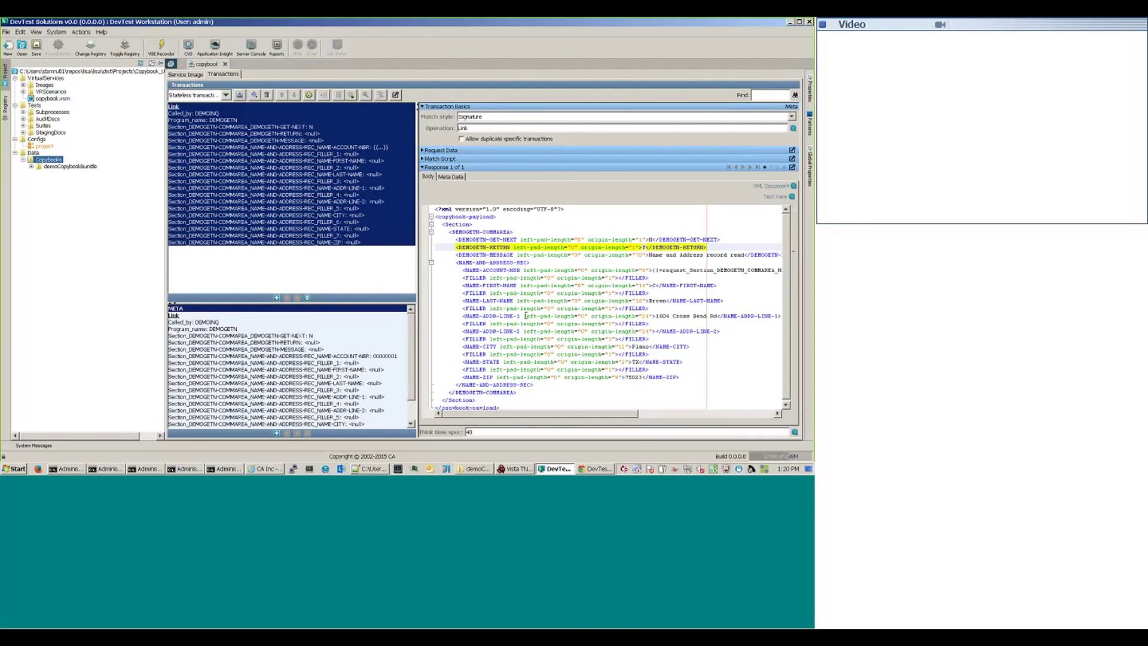
mouse_move(418, 279)
left_mouse_down()
mouse_move(429, 279)
mouse_move(401, 292)
mouse_move(413, 276)
left_mouse_up()
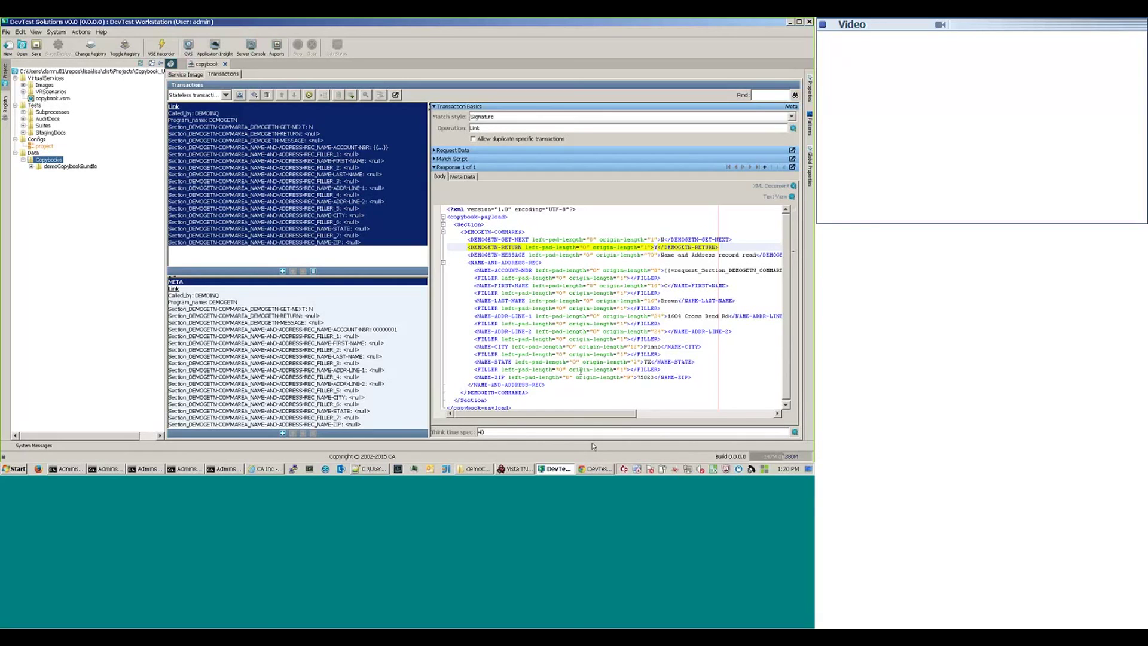
Step: Switch to DevTest Portal and filter demoCopybookBundle's copybooks by the statuses Error, UnParsed and Parsed in turn
left_click(591, 469)
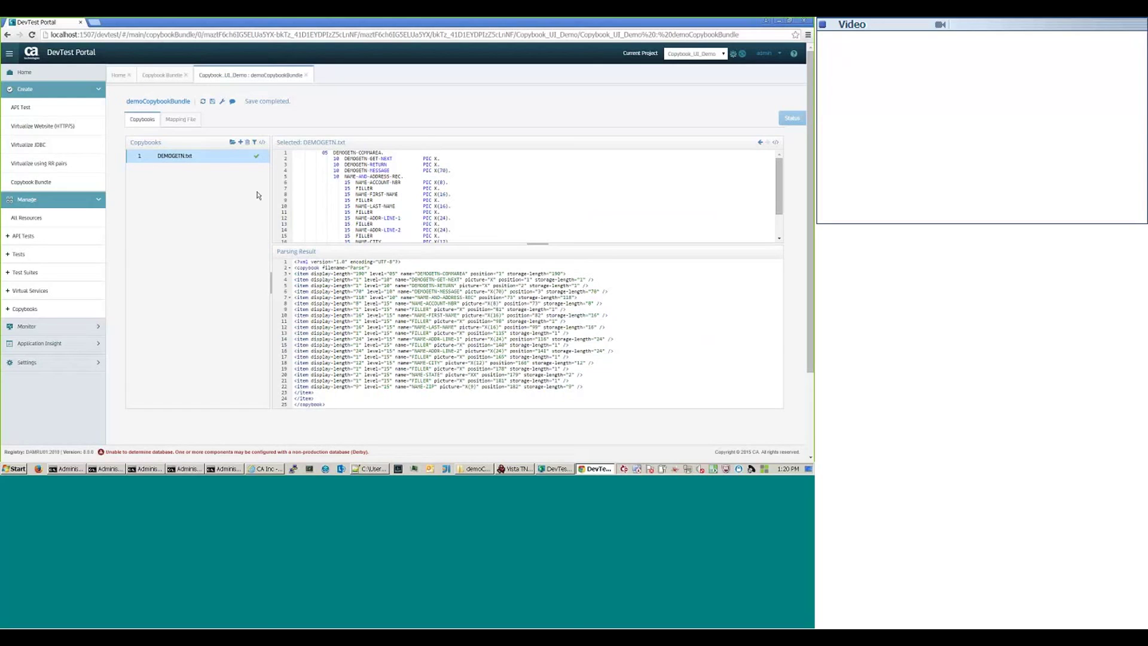
left_click(255, 143)
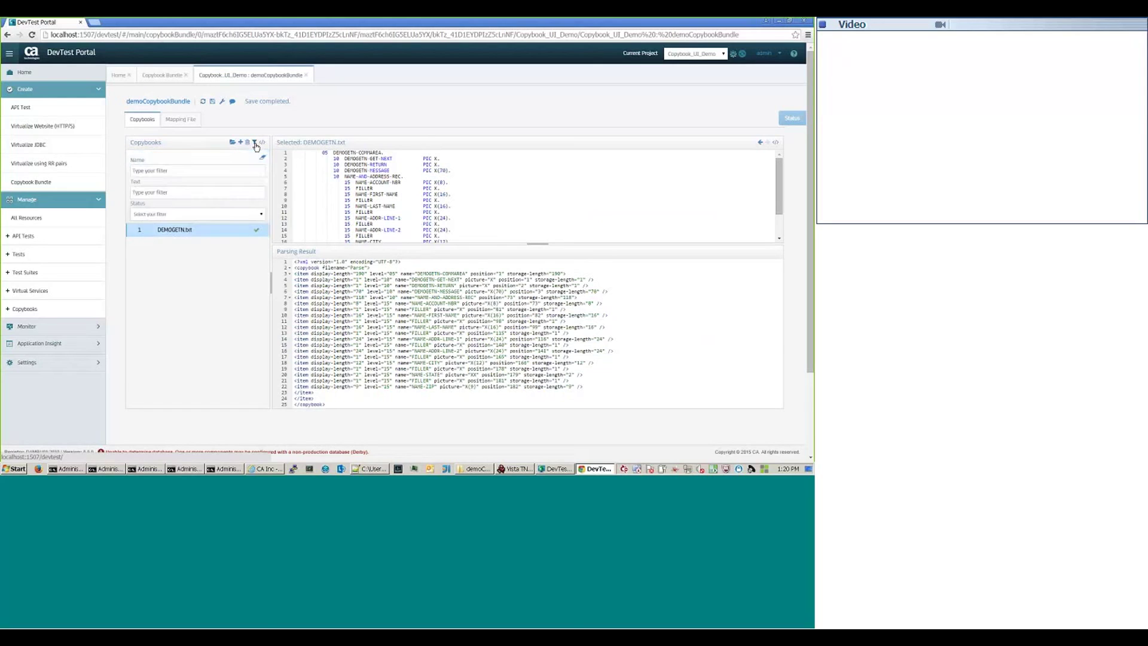
left_click(231, 170)
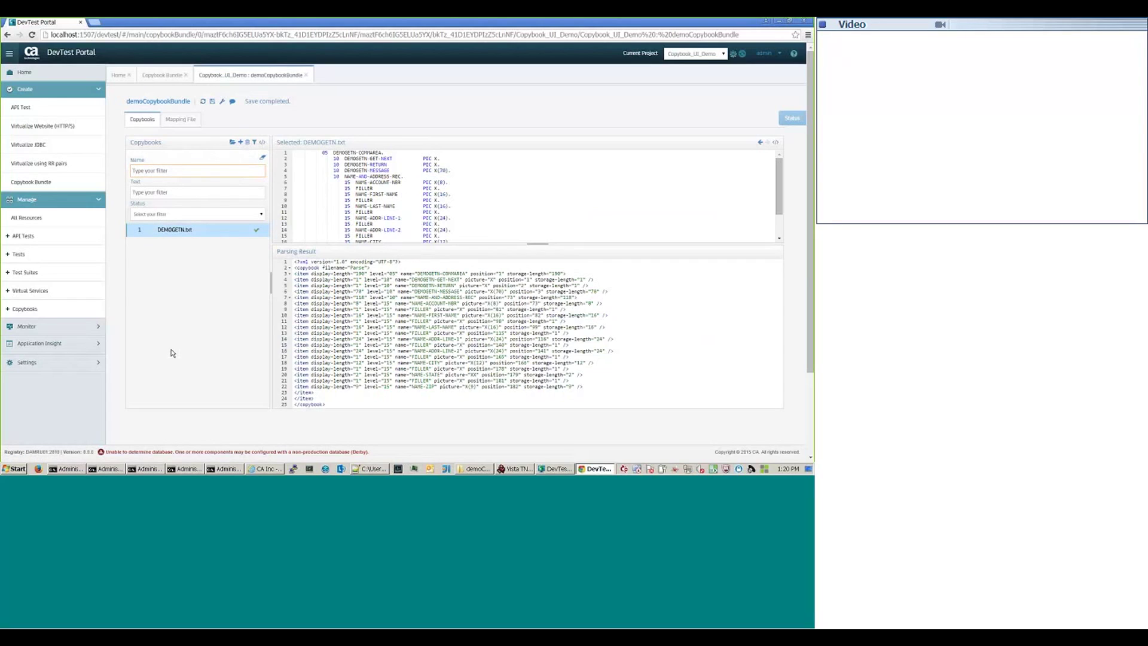
left_click(257, 215)
left_click(253, 233)
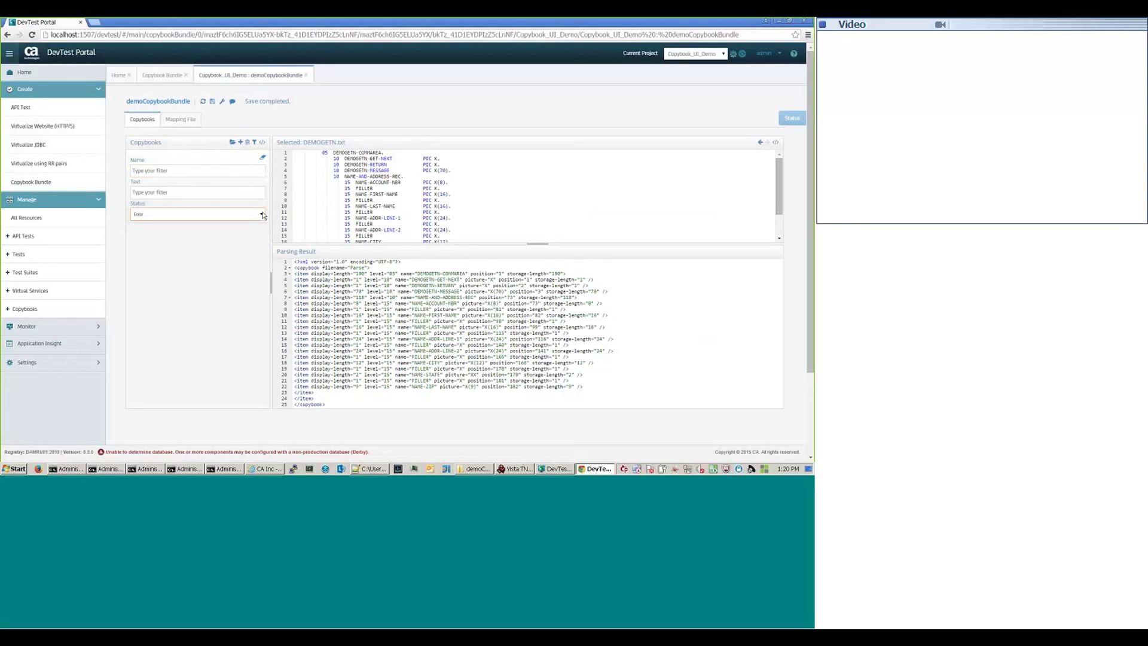
left_click(262, 217)
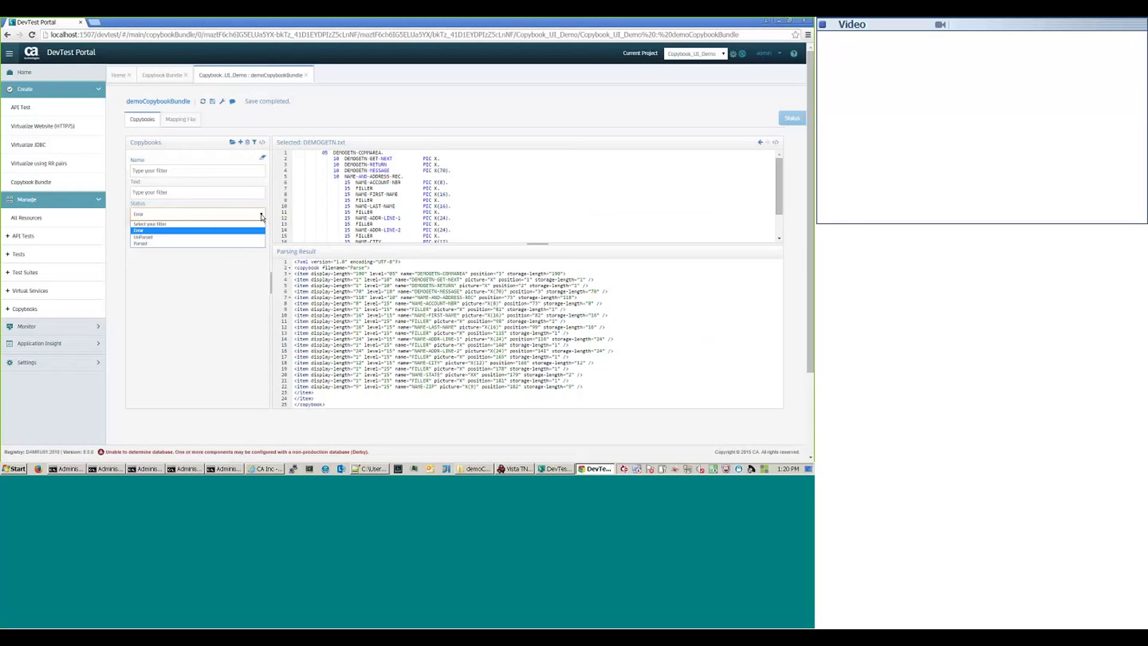
left_click(250, 242)
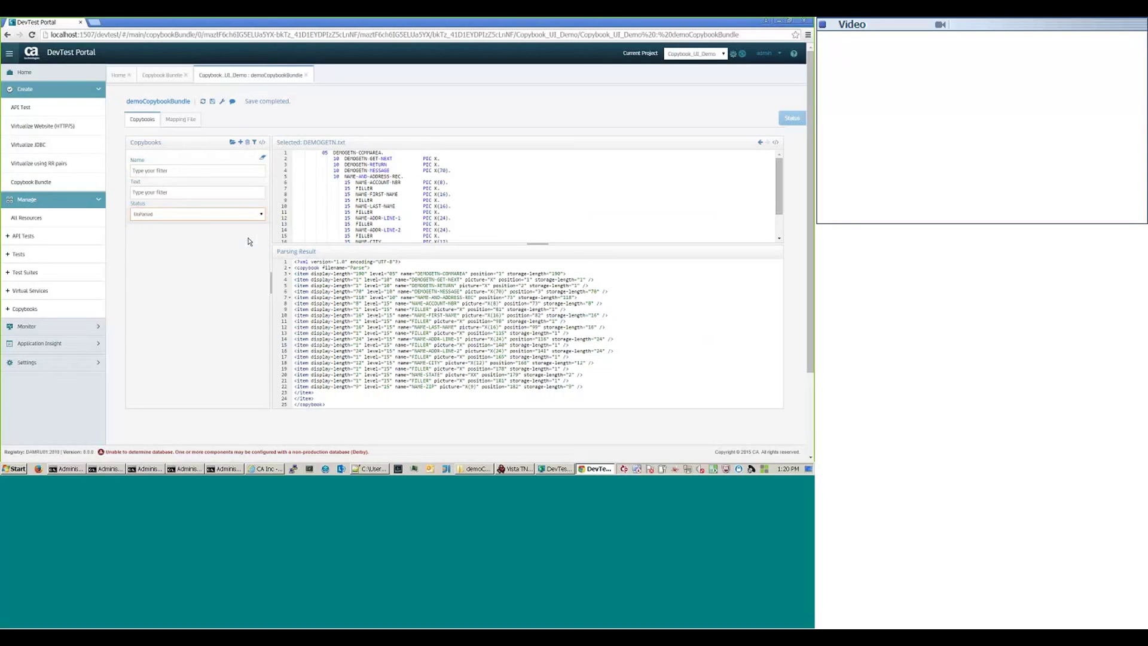
left_click(264, 215)
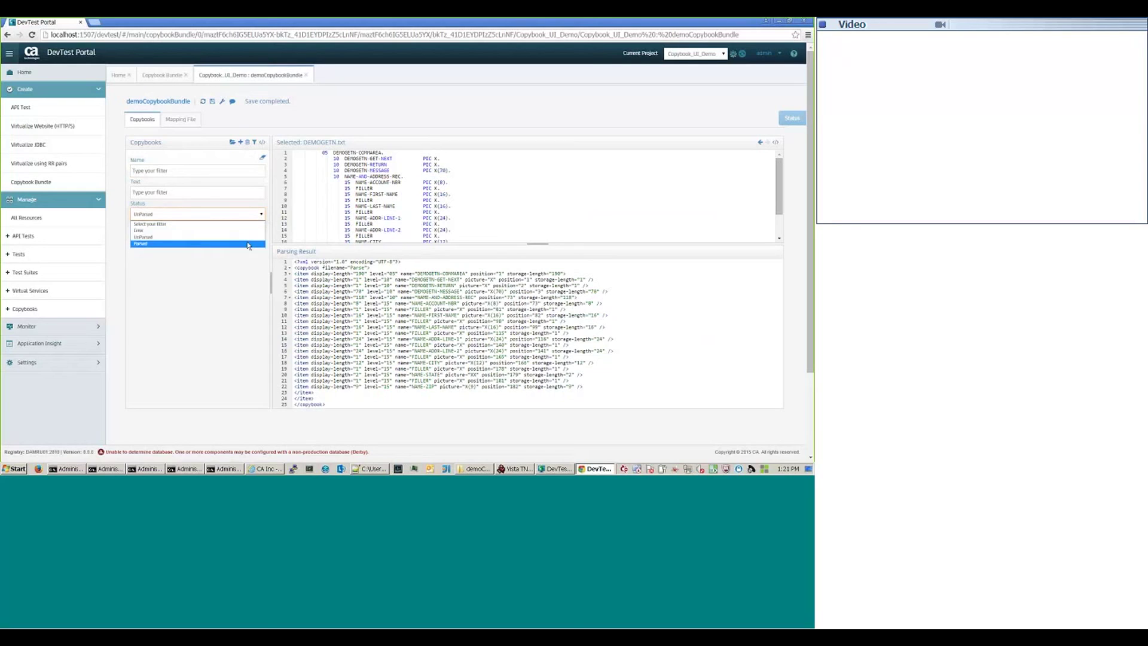
left_click(249, 244)
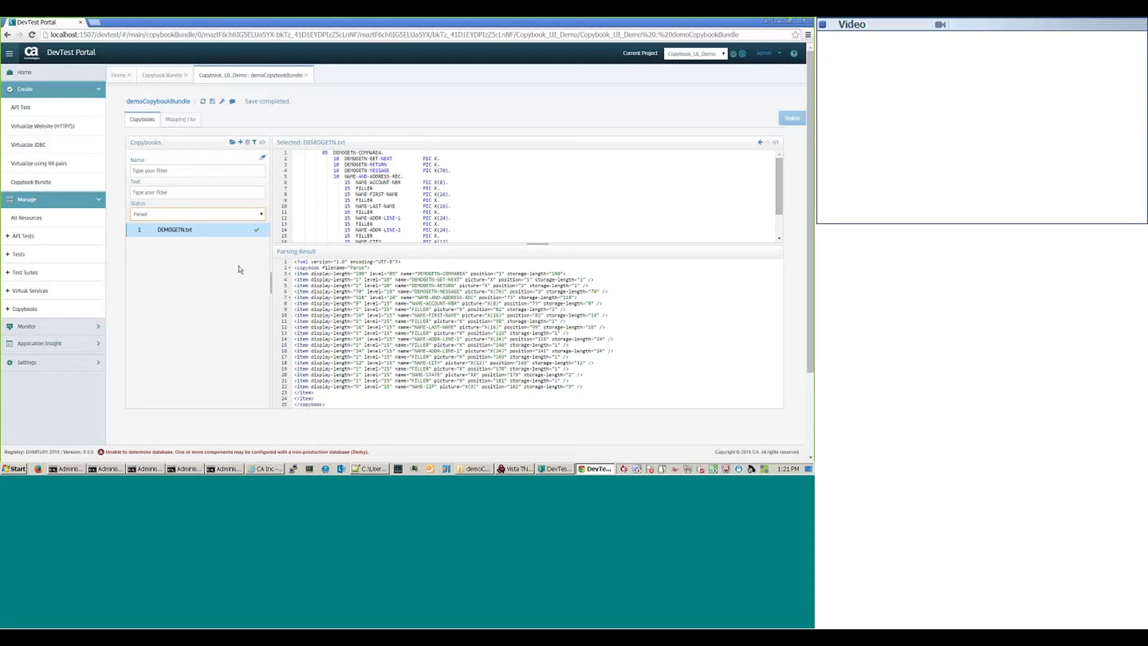
Step: Clear the copybook status filter and hide the filter fields
left_click(261, 214)
left_click(261, 215)
left_click(263, 160)
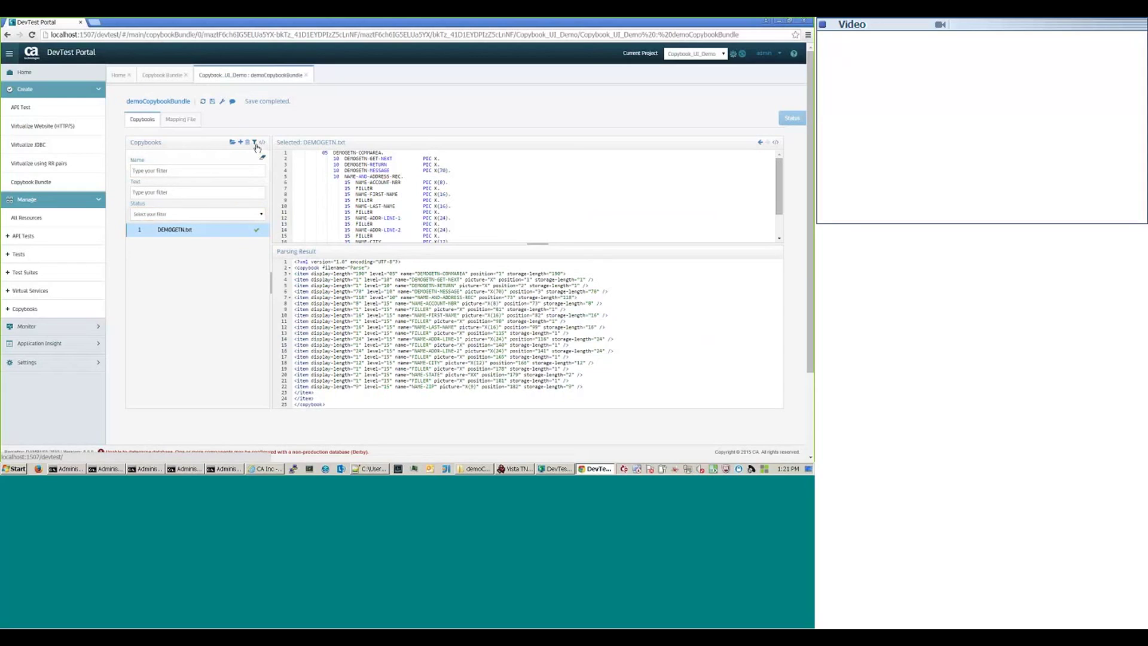
left_click(255, 143)
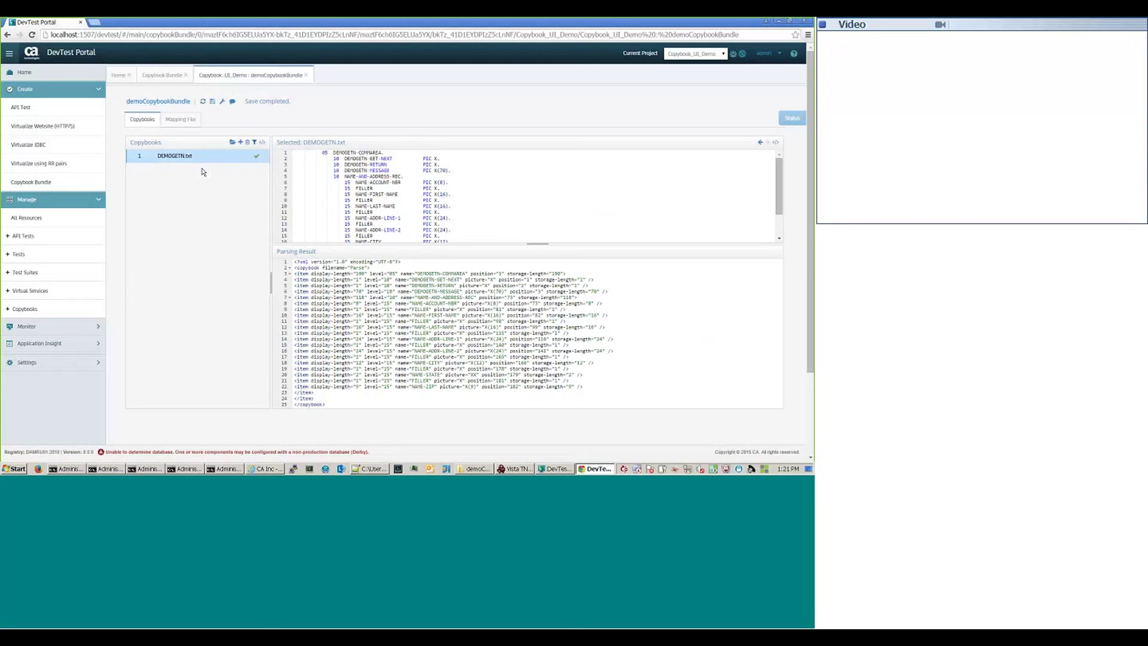
Step: Filter the bundle's mapping file entries by the attribute or filename text "demogetnd" and clear the filter text
left_click(179, 120)
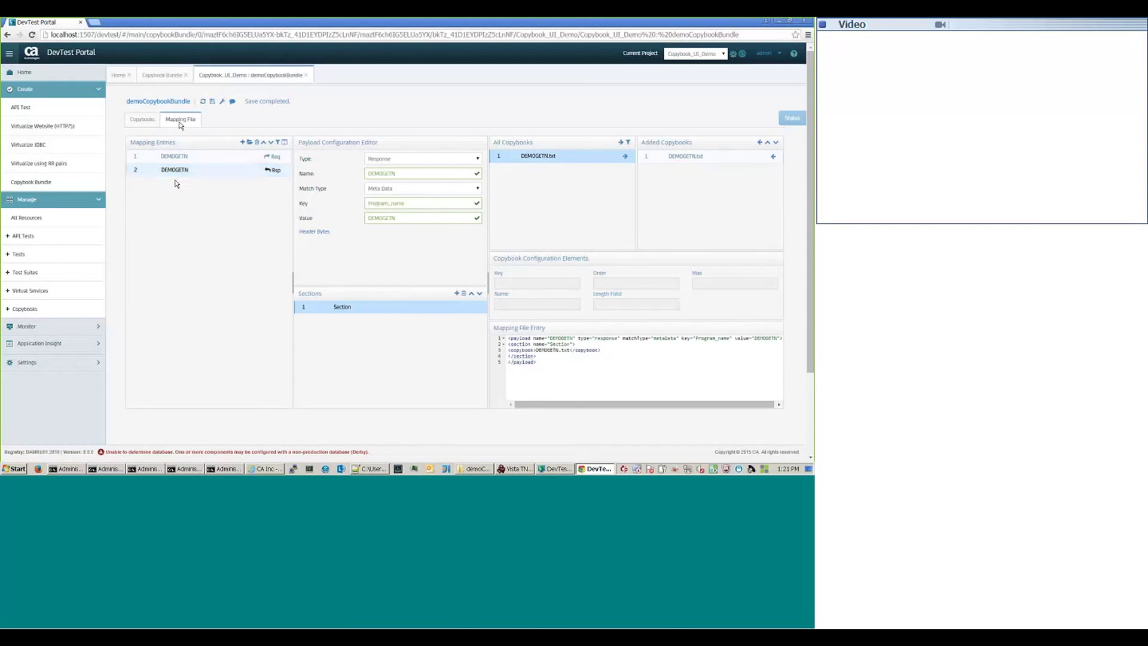
left_click(278, 143)
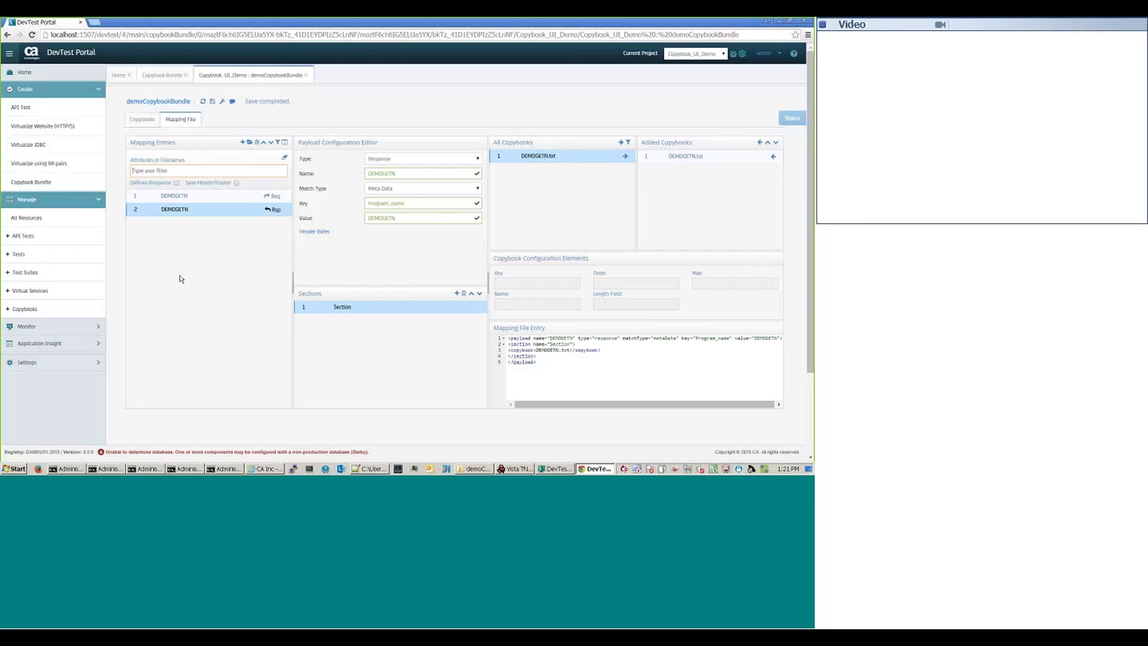
type("demogetnd")
key("BackSpace")
key("BackSpace")
key("BackSpace")
key("BackSpace")
key("BackSpace")
key("BackSpace")
key("BackSpace")
key("BackSpace")
Step: Examine the payload entries down to the end of Demo_Copybook_Mapping.xml in Notepad++ and return to DevTest Portal
left_click(370, 468)
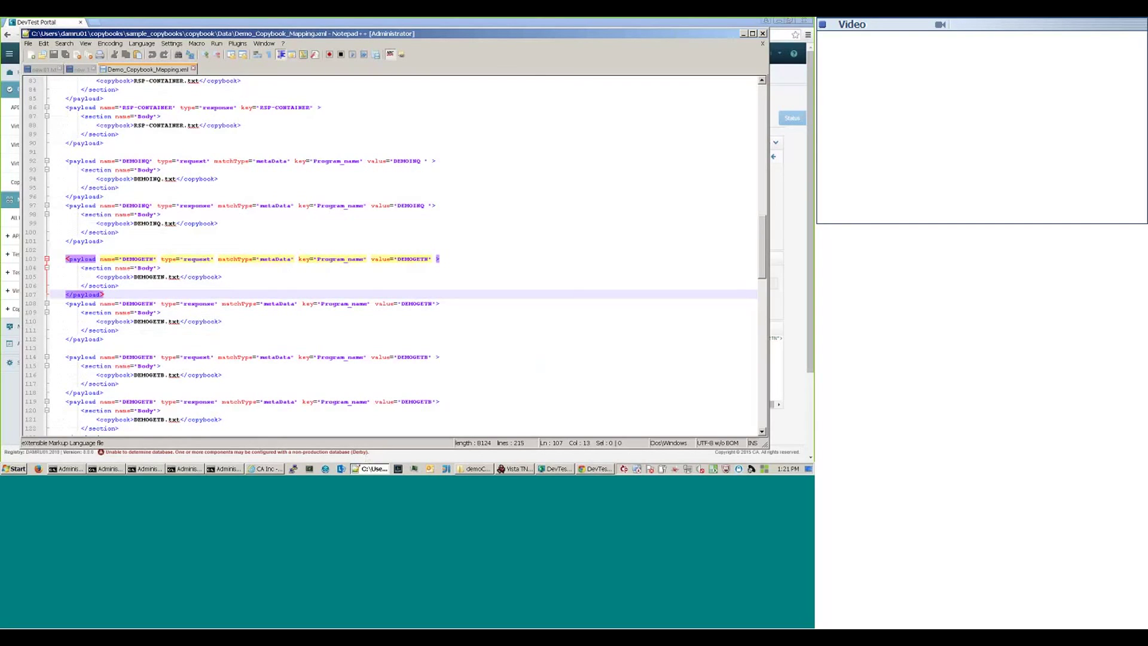
left_click_drag(763, 230, 741, 389)
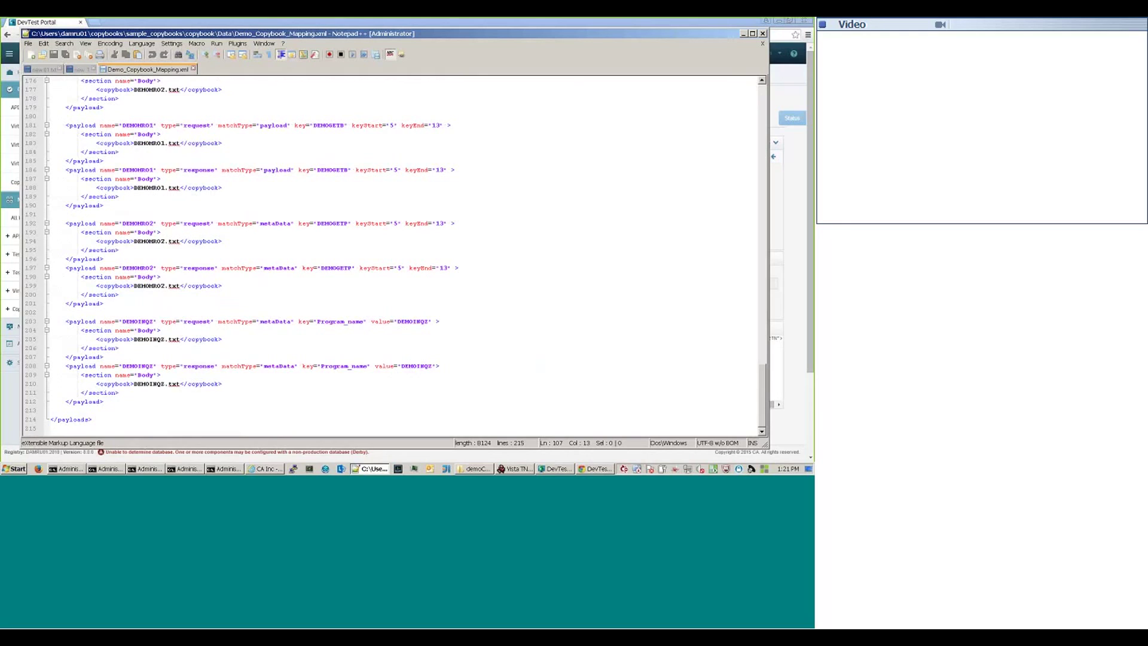
left_click(374, 470)
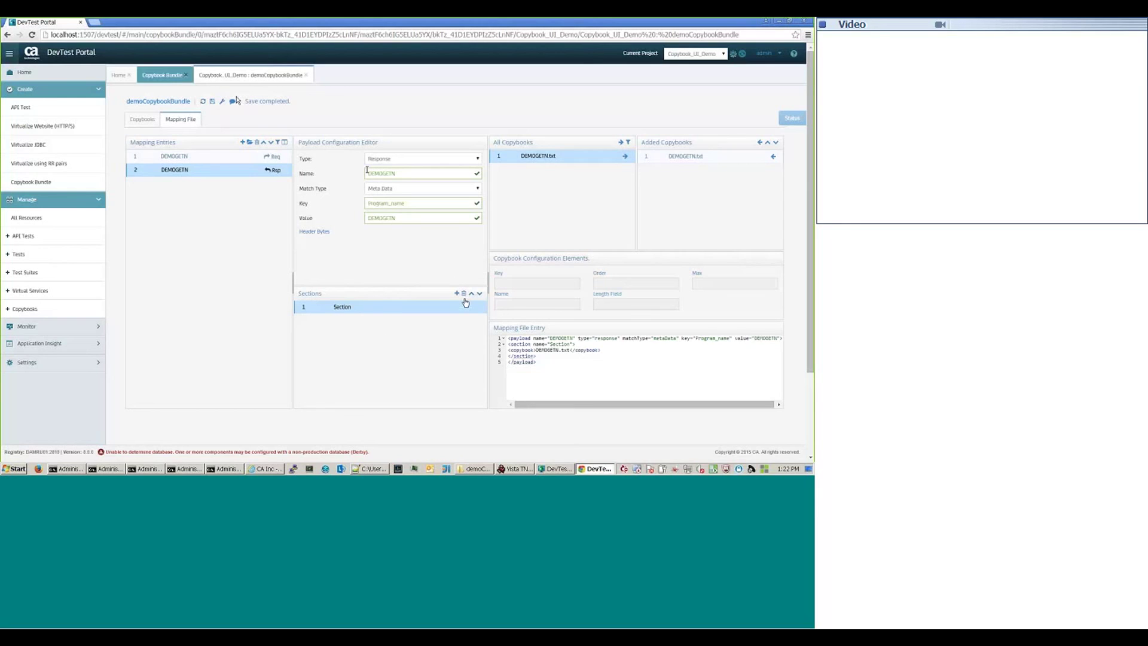
Step: Expand the managed Copybooks list, and filter All Resources by the Copybooks type before restoring All Types
left_click(142, 120)
left_click(24, 309)
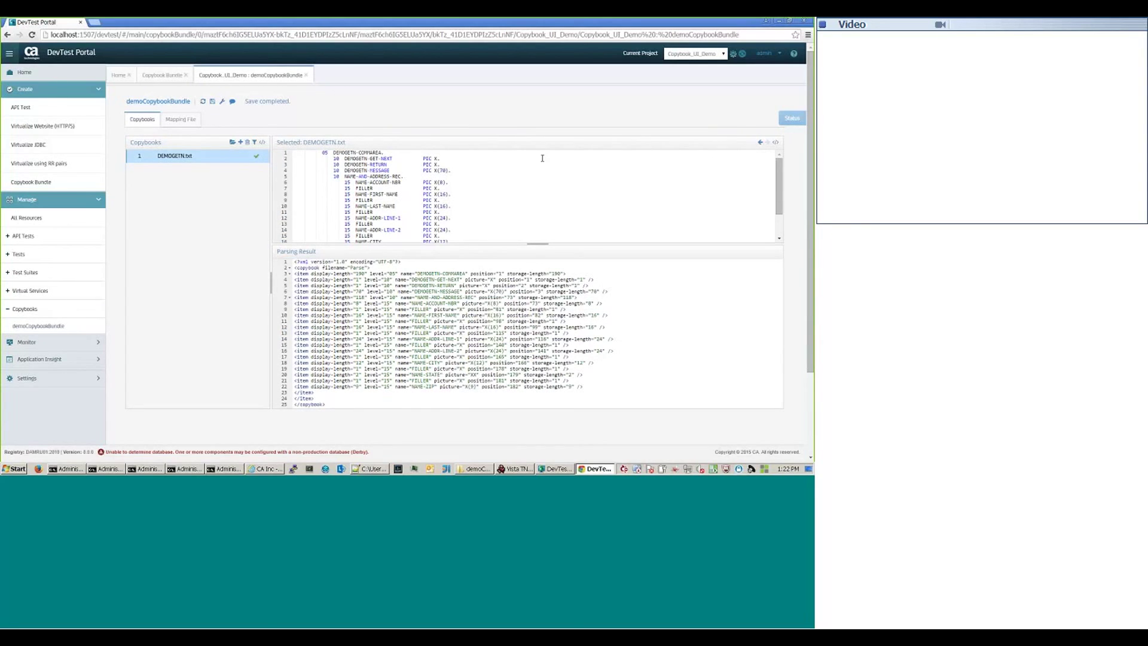
left_click(71, 218)
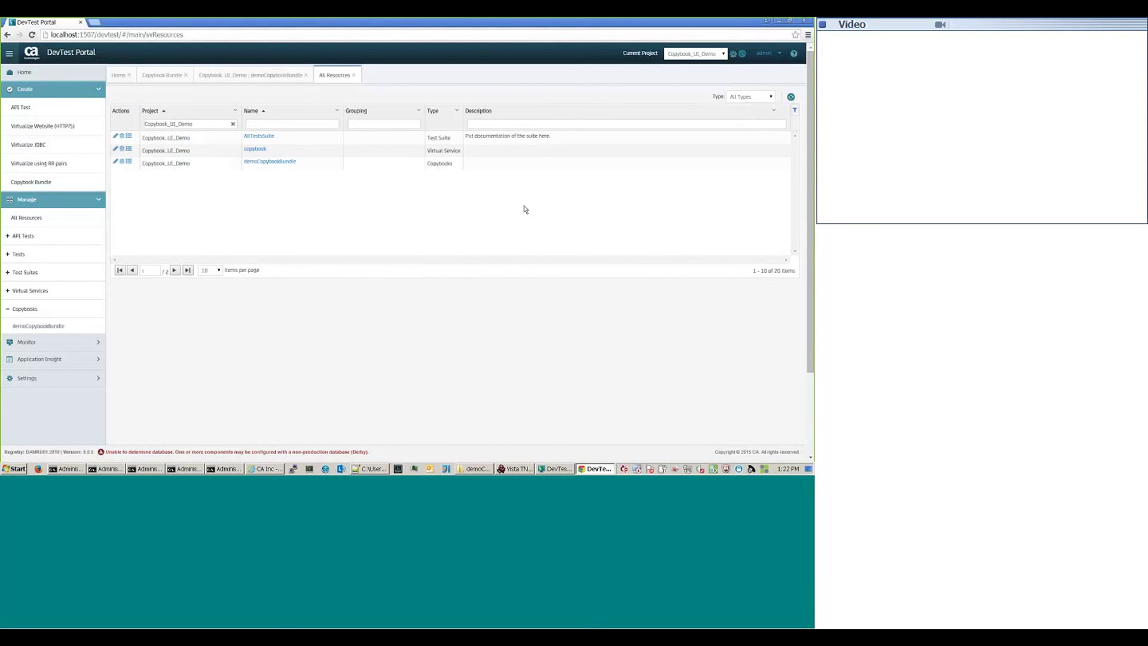
left_click(771, 98)
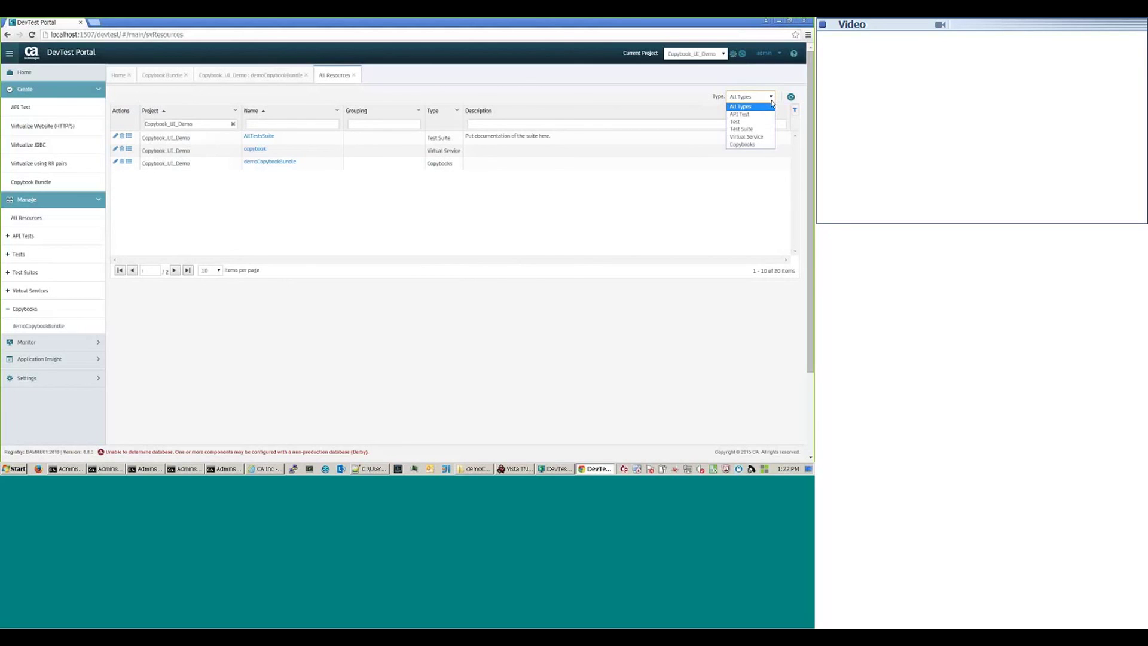
left_click(762, 146)
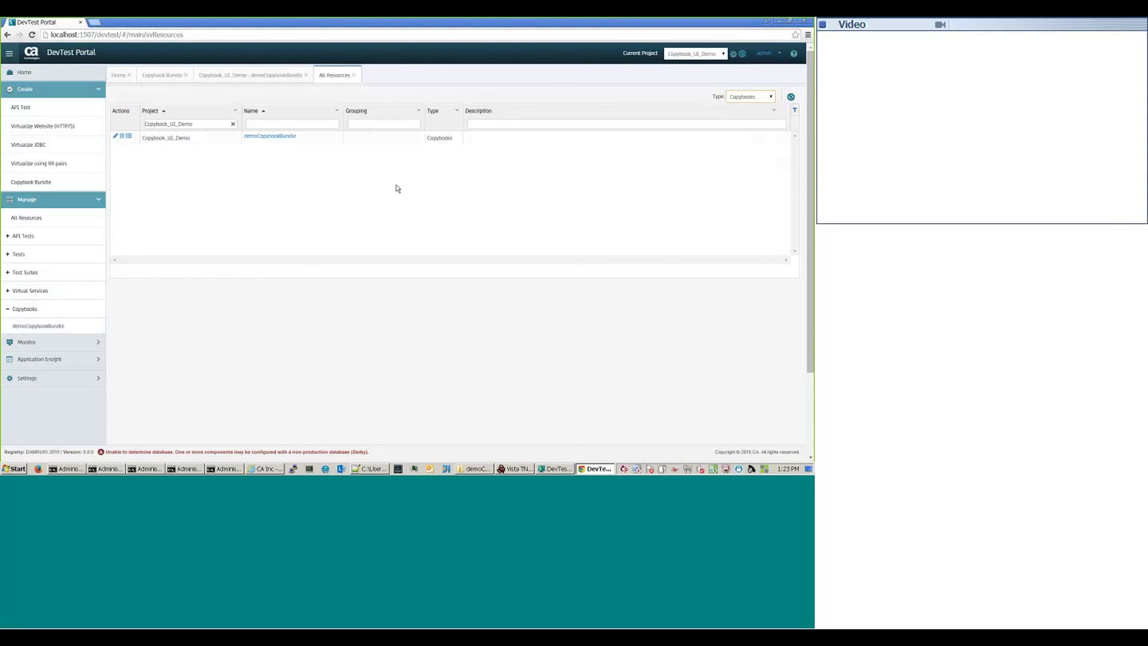
left_click(770, 97)
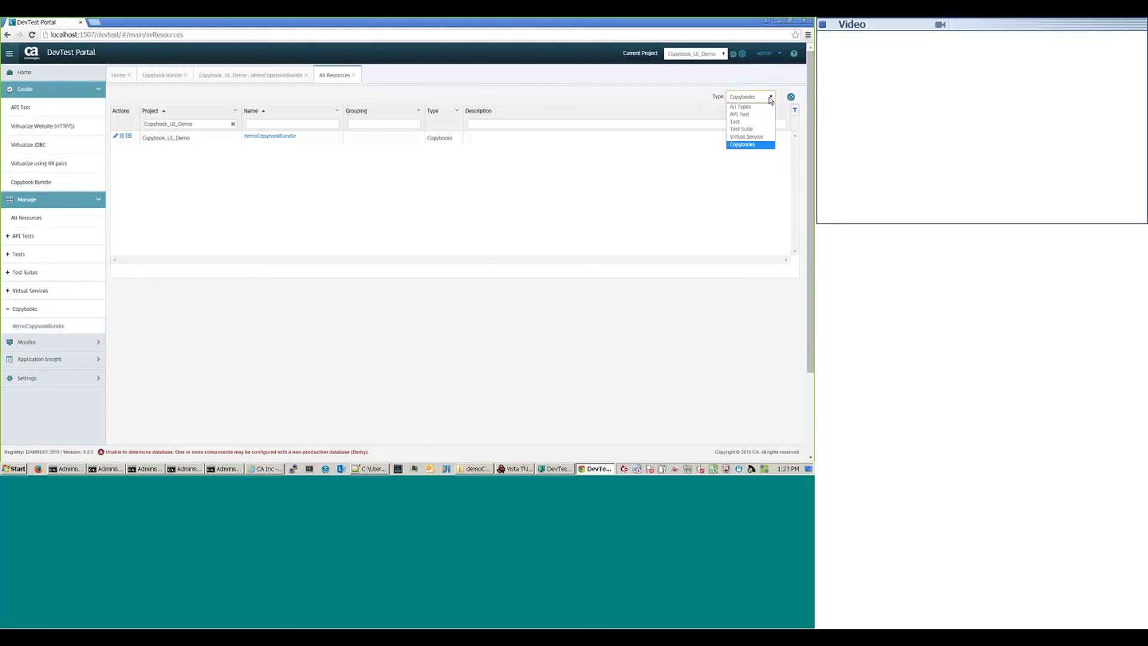
left_click(741, 106)
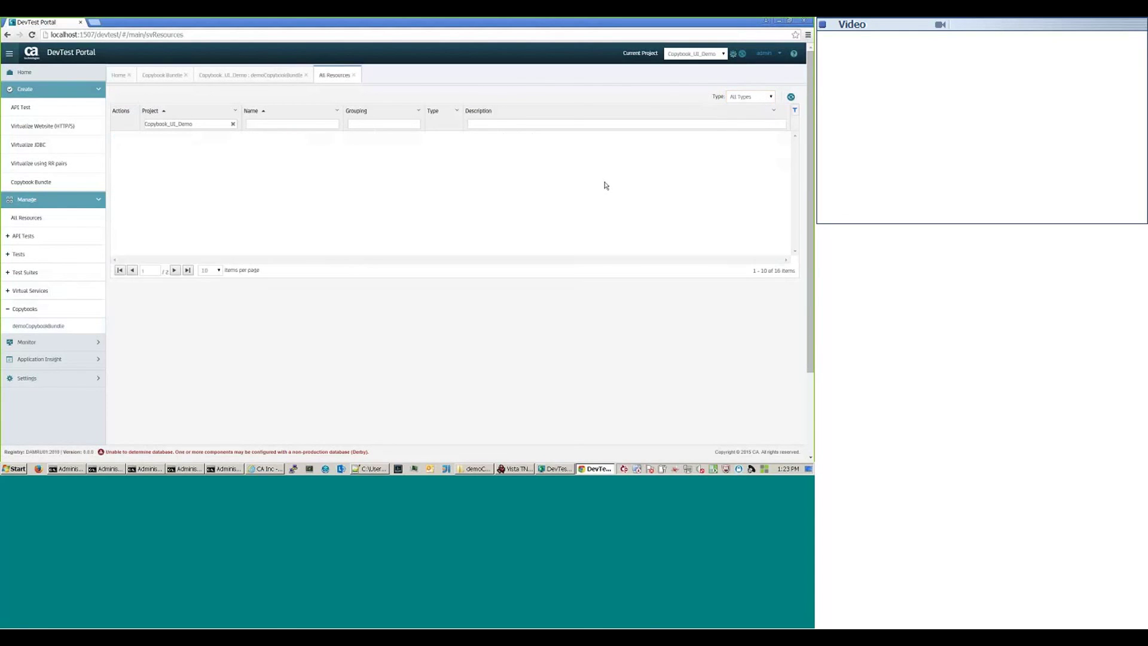